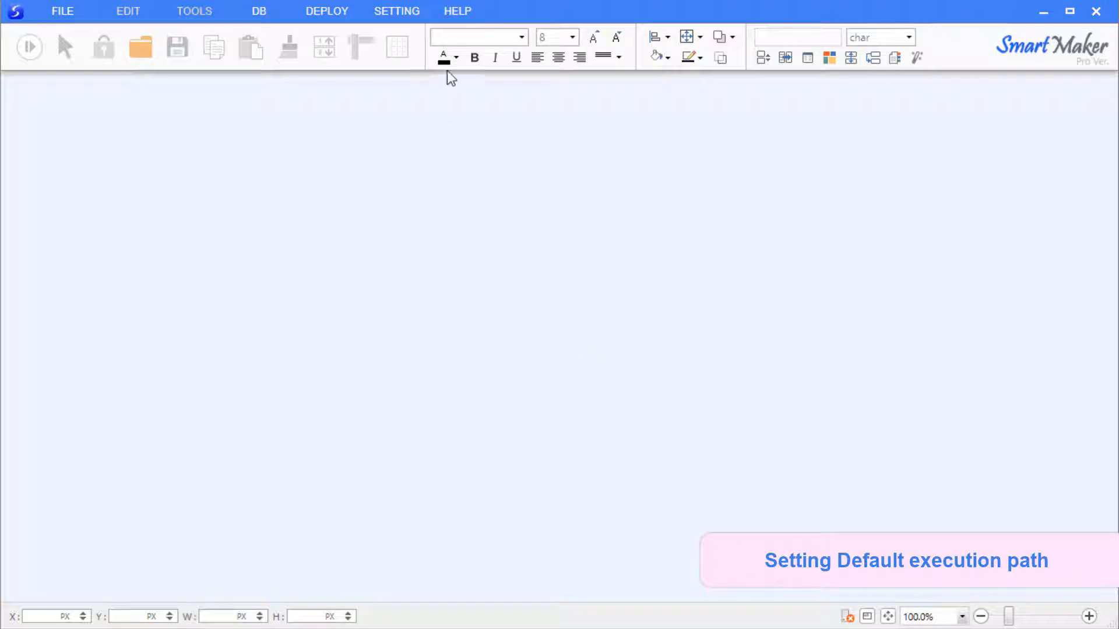
Set the default execution path to Documents\My favorites in Operating Environment settings and apply it.
{"action": "left_click", "coordinate": [412, 13]}
{"action": "left_click", "coordinate": [396, 37]}
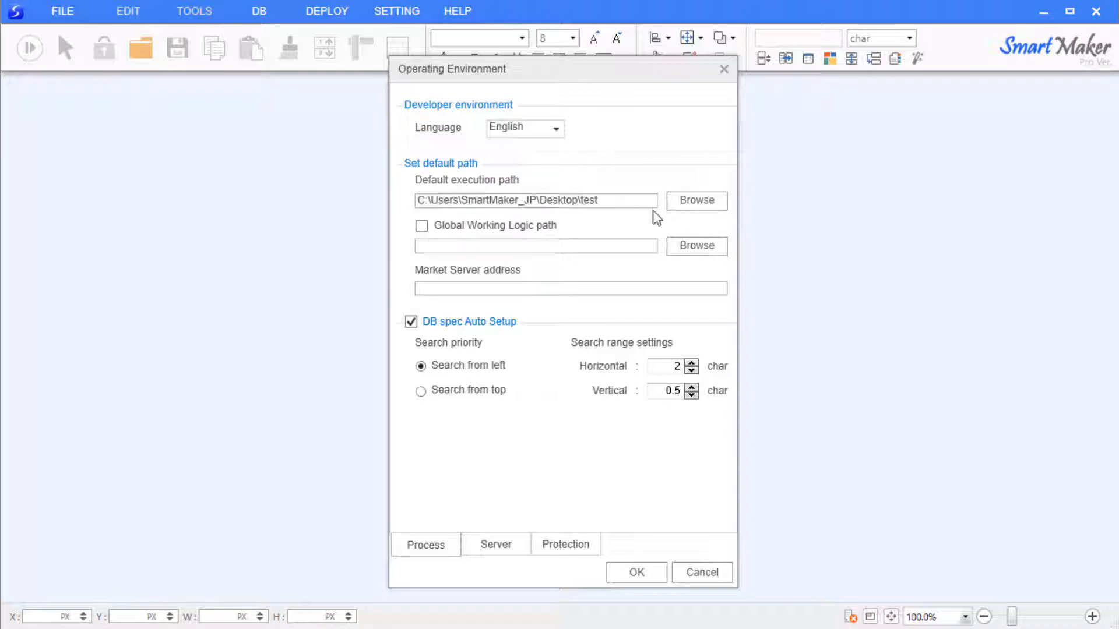
{"action": "left_click", "coordinate": [692, 204]}
{"action": "left_click", "coordinate": [456, 443]}
{"action": "left_click", "coordinate": [515, 426]}
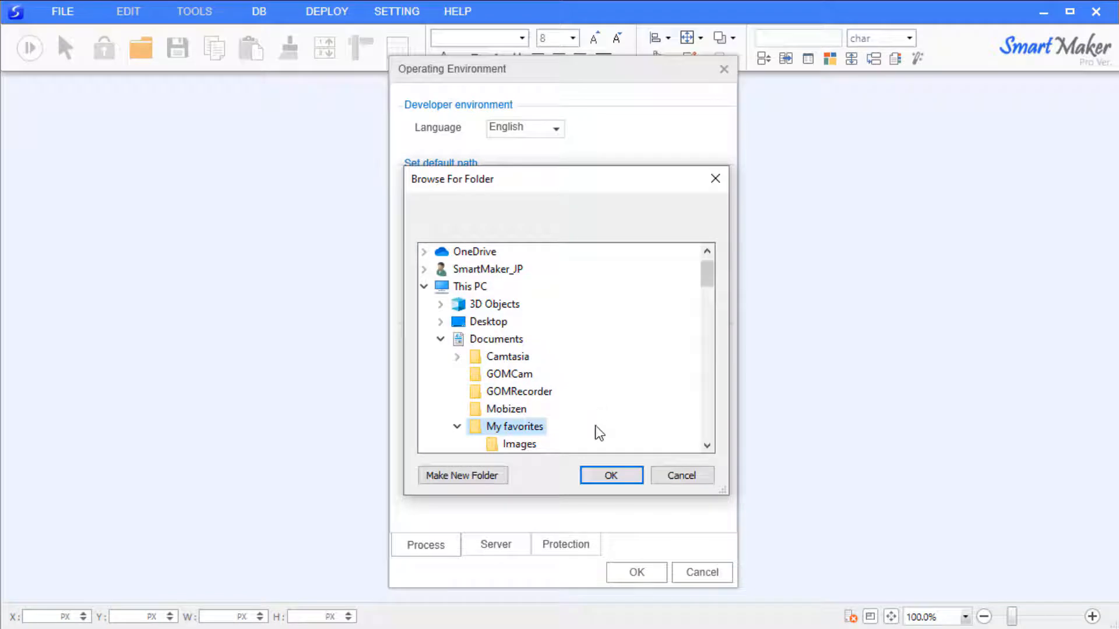
{"action": "left_click", "coordinate": [610, 481]}
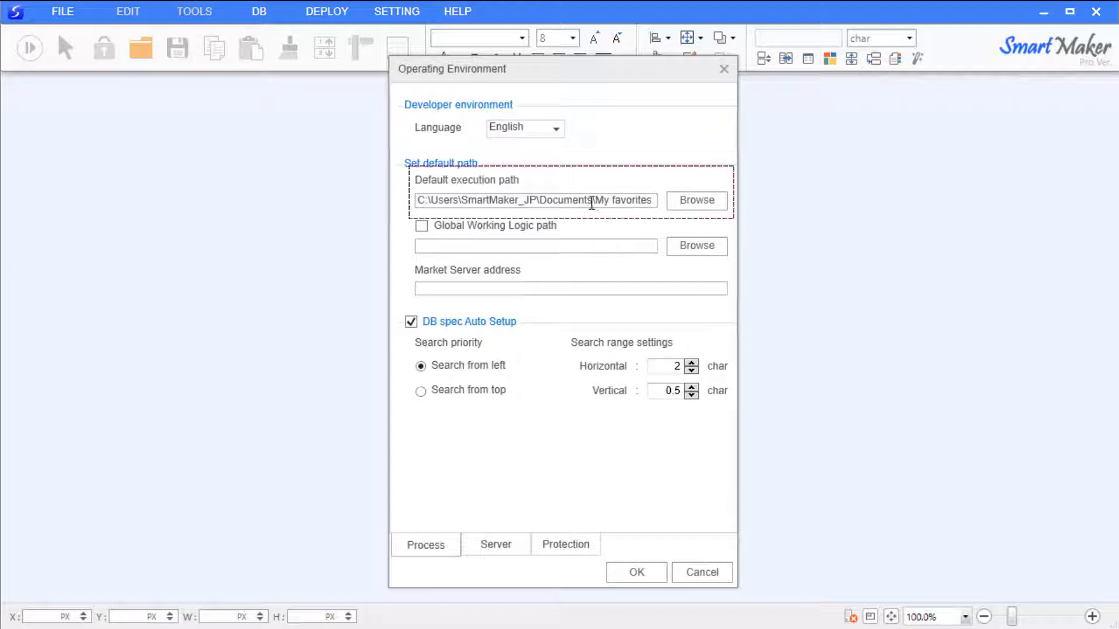
{"action": "left_click_drag", "start_coordinate": [589, 201], "coordinate": [736, 207]}
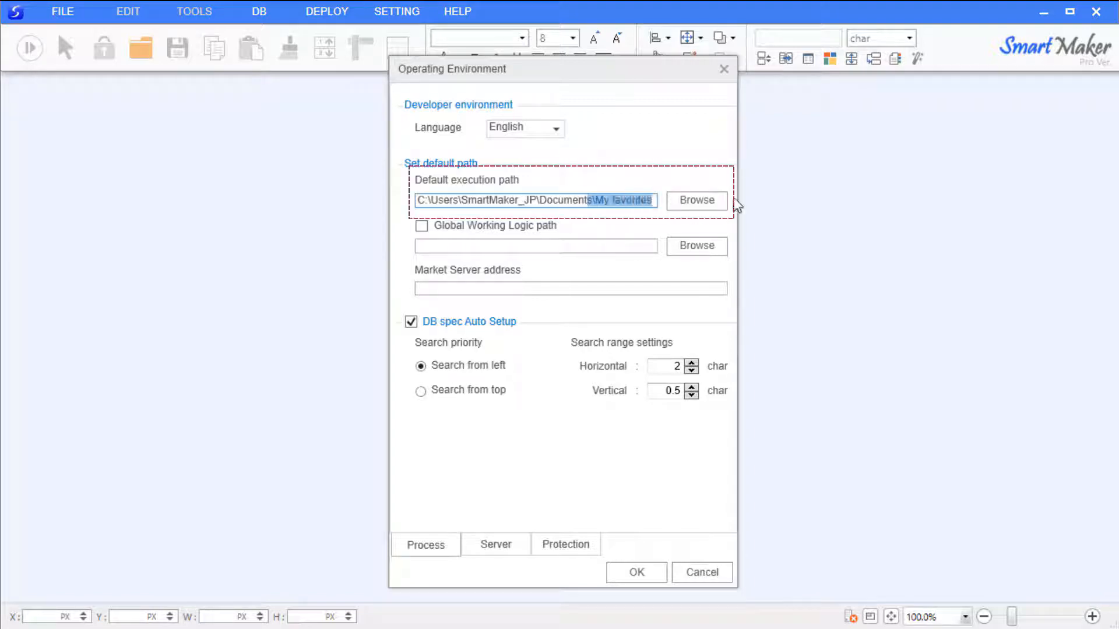
{"action": "left_click", "coordinate": [650, 201]}
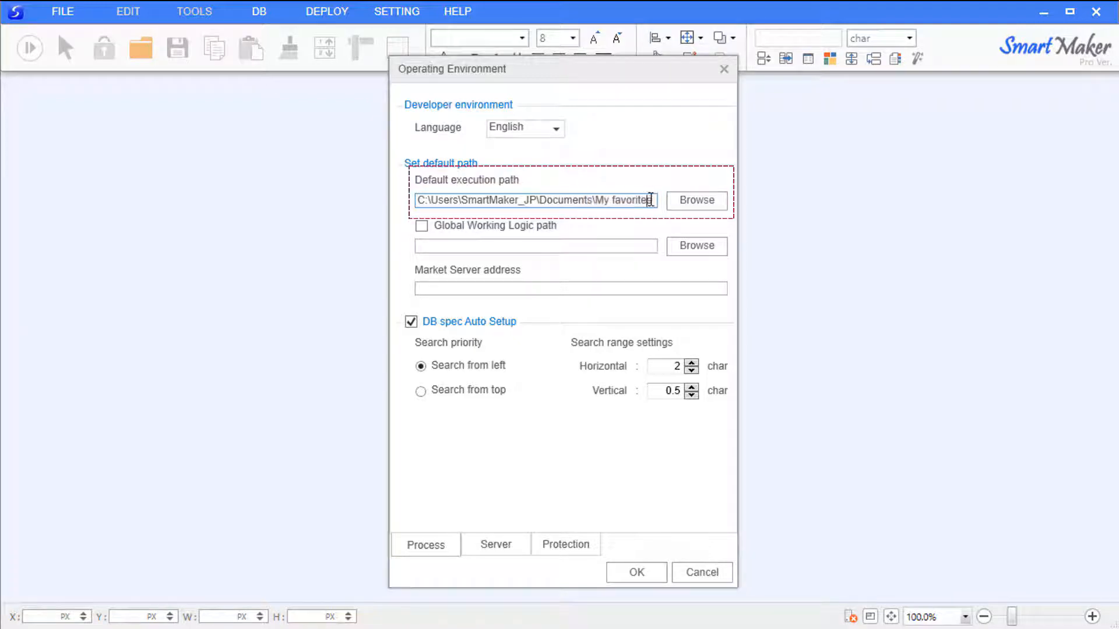
{"action": "left_click", "coordinate": [637, 574]}
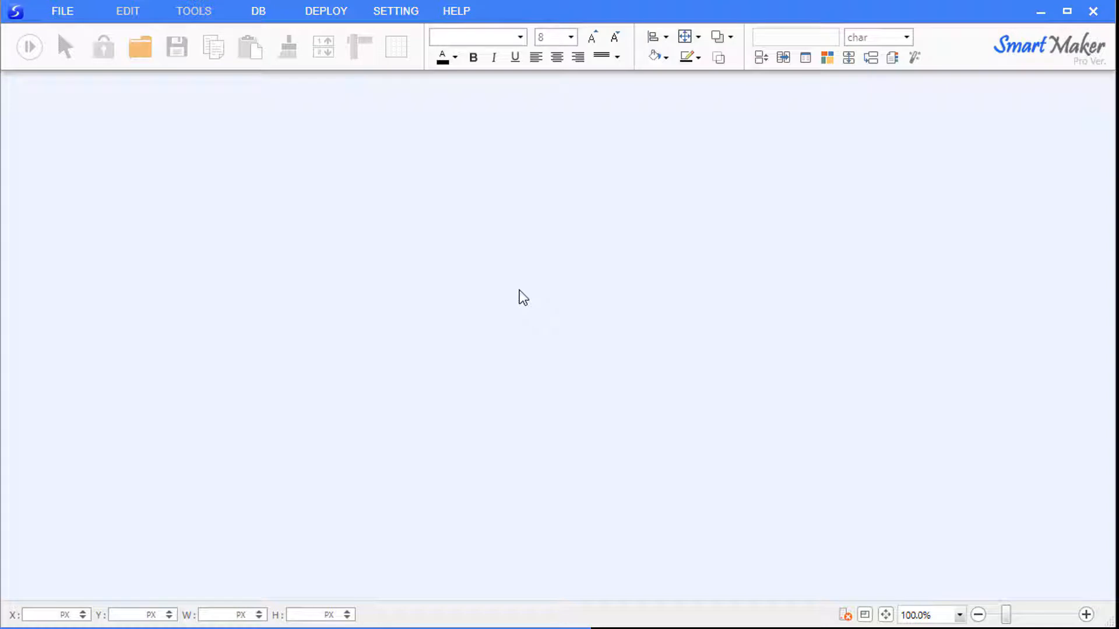
Create a new page from the Blank App Model template and adjust the page zoom.
{"action": "left_click", "coordinate": [61, 12]}
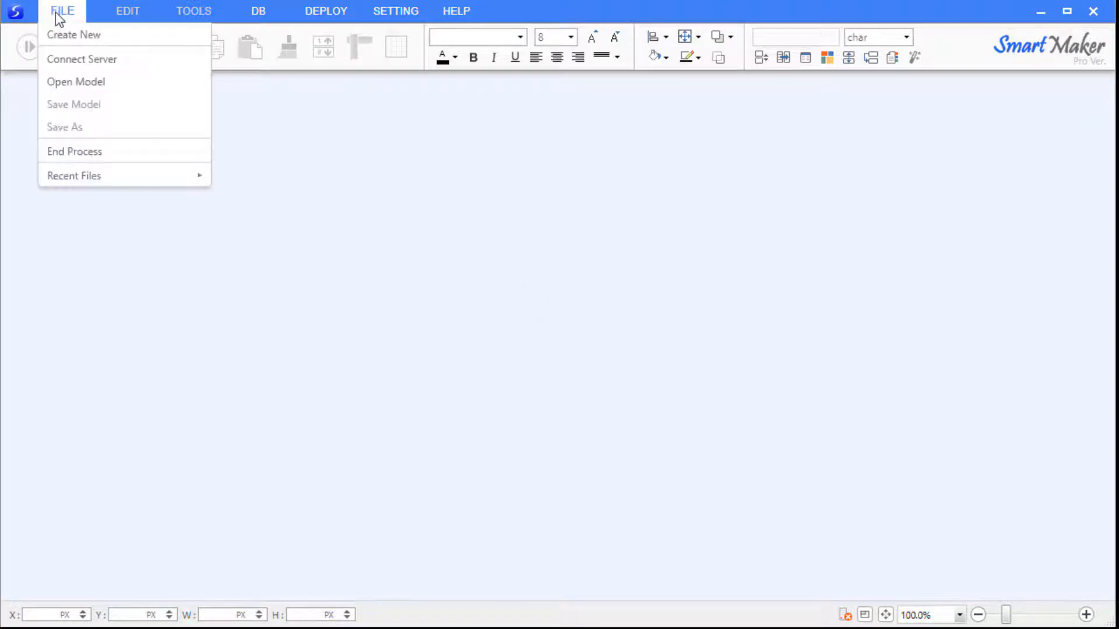
{"action": "left_click", "coordinate": [79, 33]}
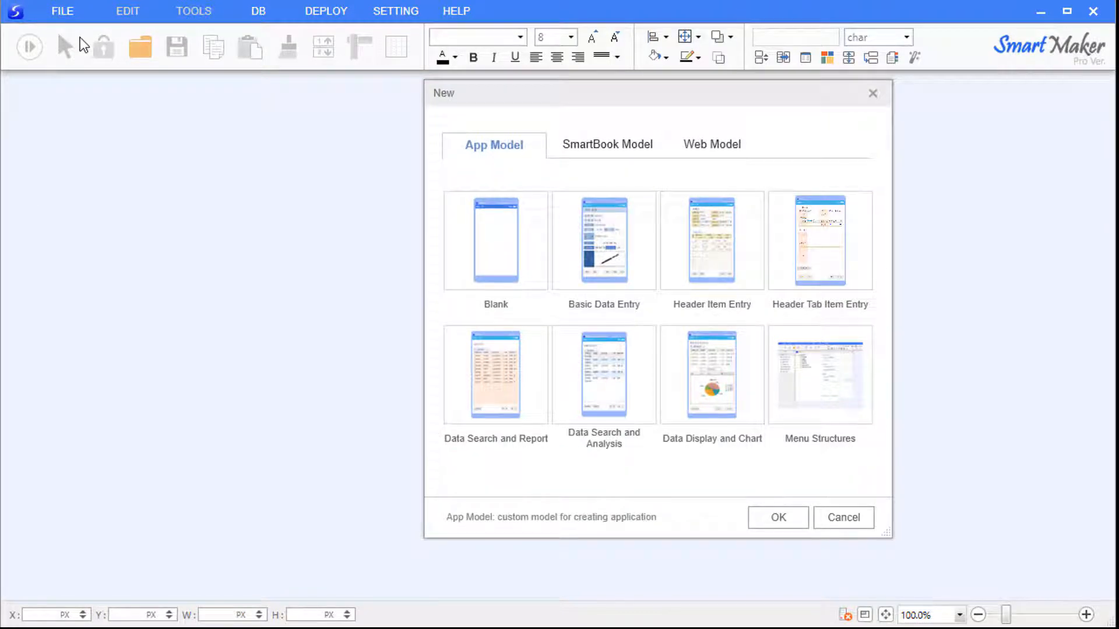
{"action": "left_click", "coordinate": [477, 222]}
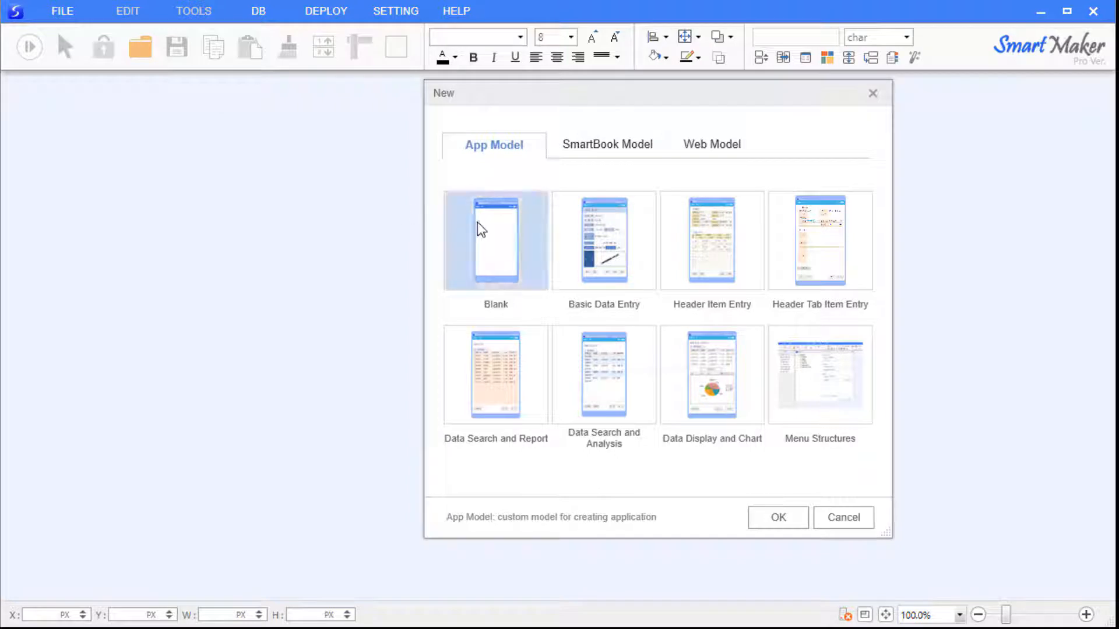
{"action": "left_click", "coordinate": [773, 519]}
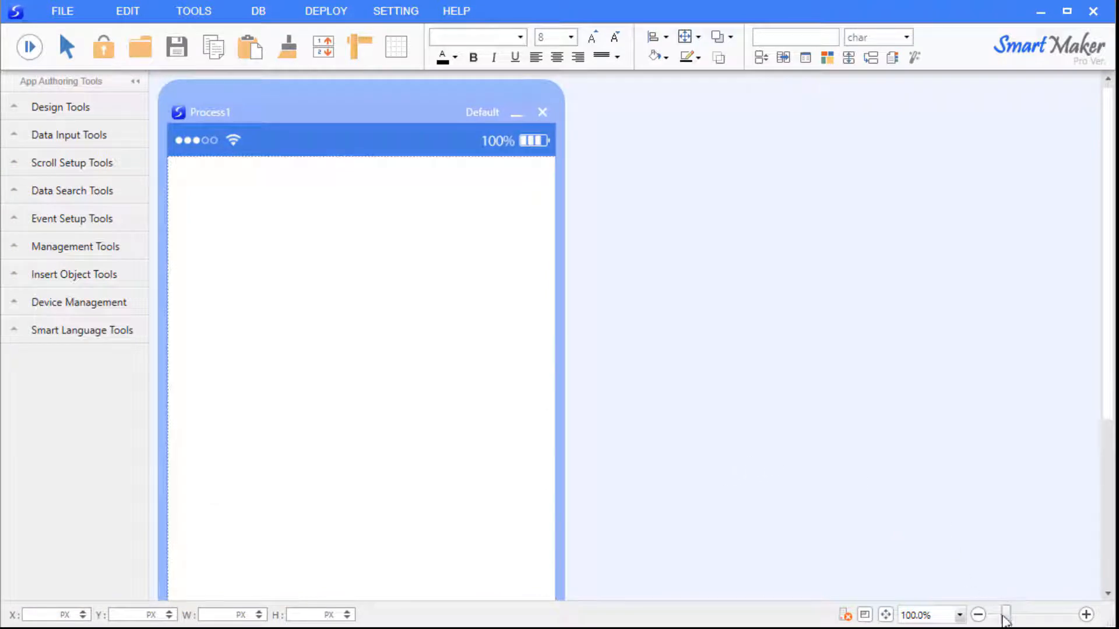
{"action": "left_click_drag", "start_coordinate": [1006, 619], "coordinate": [998, 617]}
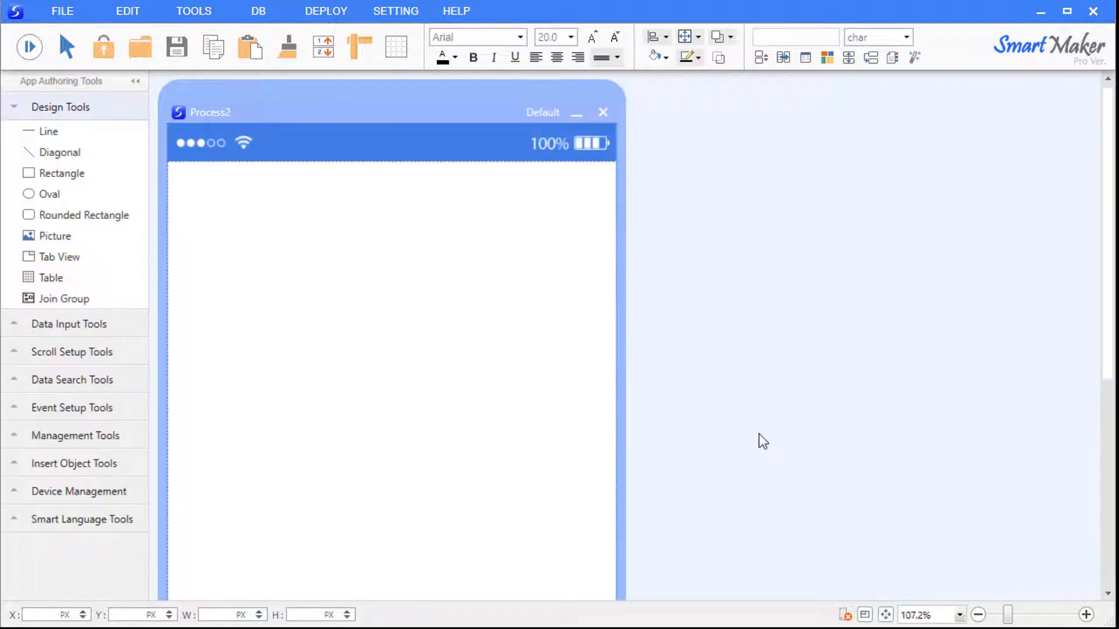
Draw a rectangle across the top of the page and enter 'Add Restaurants' as its text.
{"action": "left_click", "coordinate": [91, 173]}
{"action": "left_click_drag", "start_coordinate": [418, 334], "coordinate": [607, 267]}
{"action": "left_click", "coordinate": [517, 317]}
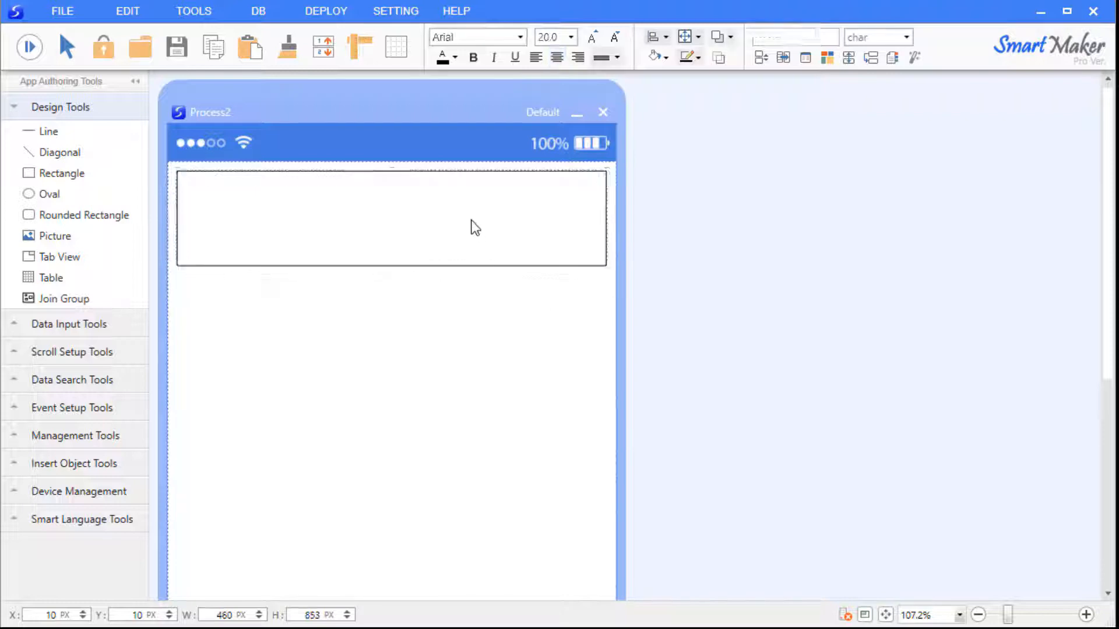
{"action": "left_click", "coordinate": [471, 216]}
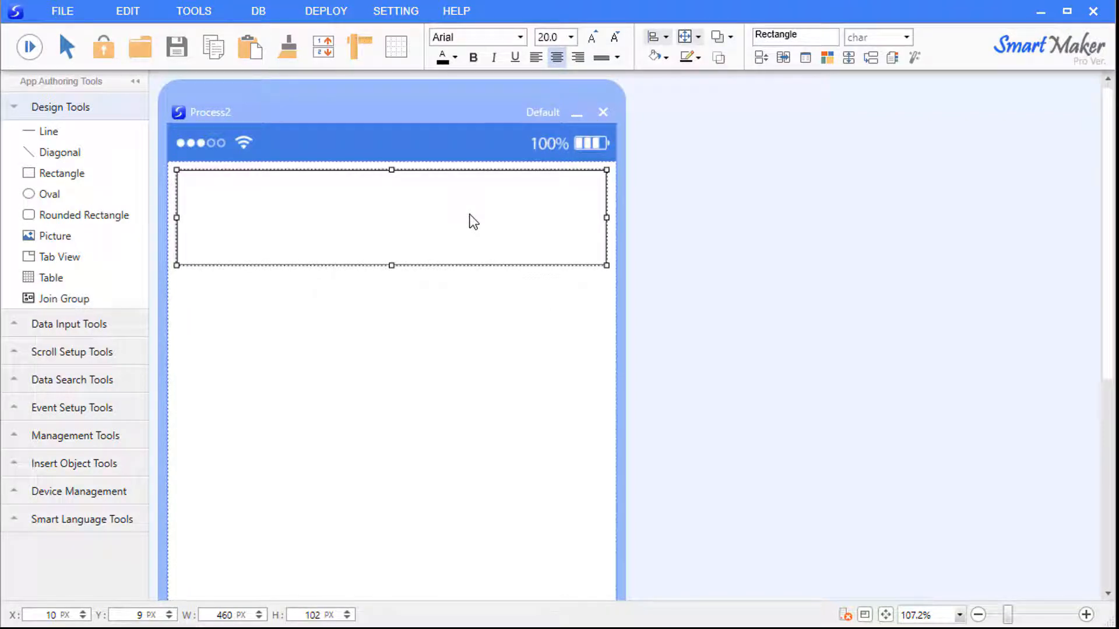
{"action": "double_click", "coordinate": [474, 221]}
{"action": "type", "text": "Add "}
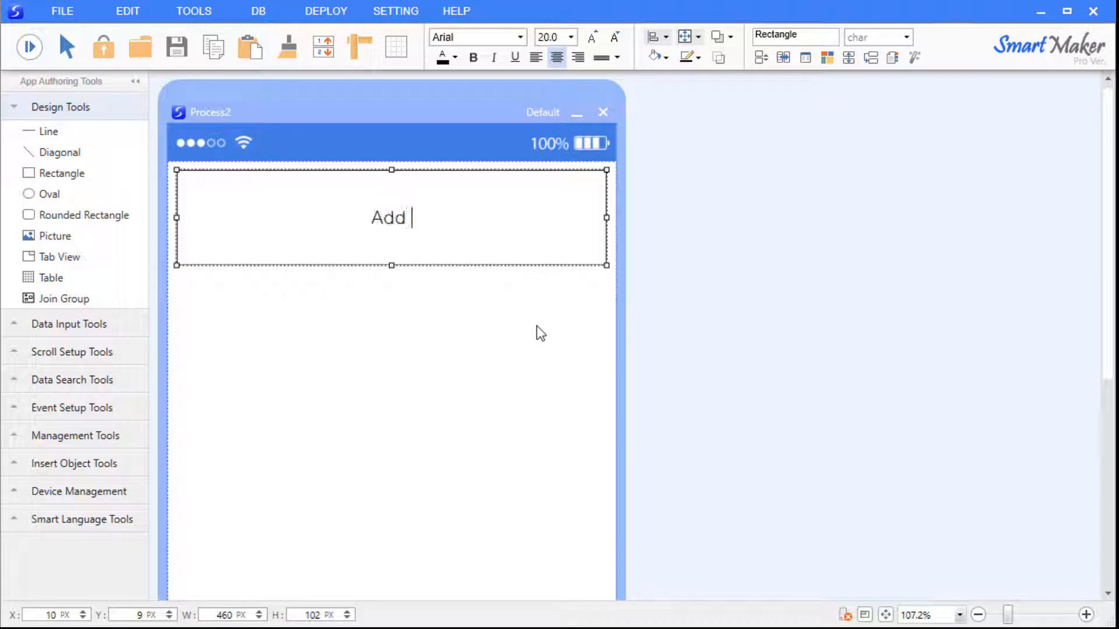
{"action": "type", "text": "Restau"}
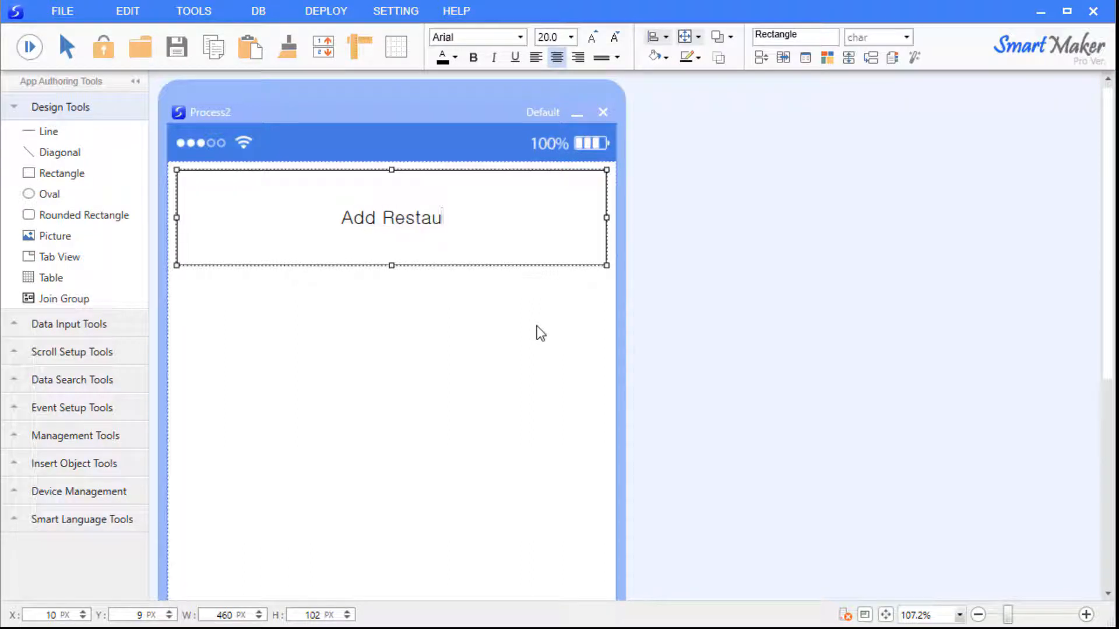
{"action": "type", "text": "rants"}
{"action": "left_click", "coordinate": [537, 326]}
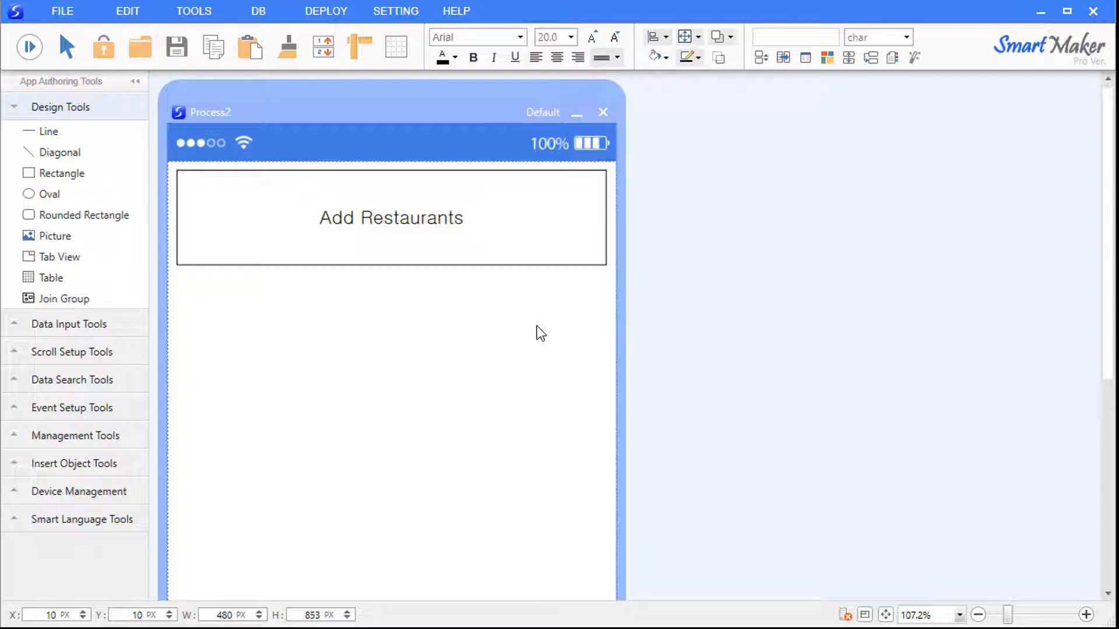
Draw a small box below the title and label it 'Registration No.'.
{"action": "left_click_drag", "start_coordinate": [57, 173], "coordinate": [366, 310]}
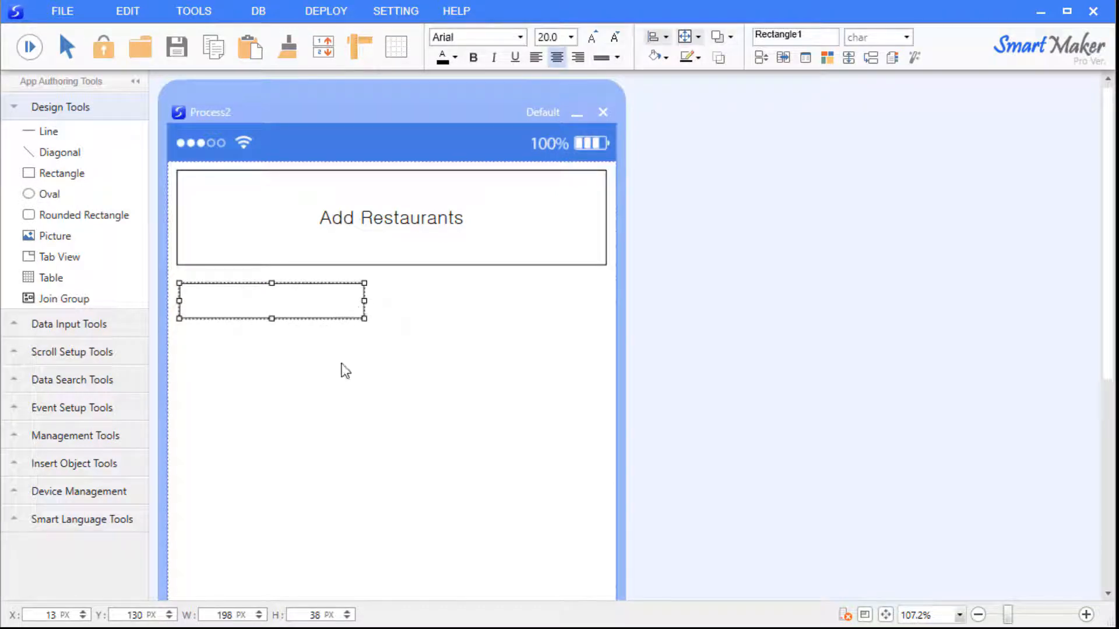
{"action": "left_click", "coordinate": [328, 337]}
{"action": "left_click", "coordinate": [309, 310]}
{"action": "type", "text": "Registration "}
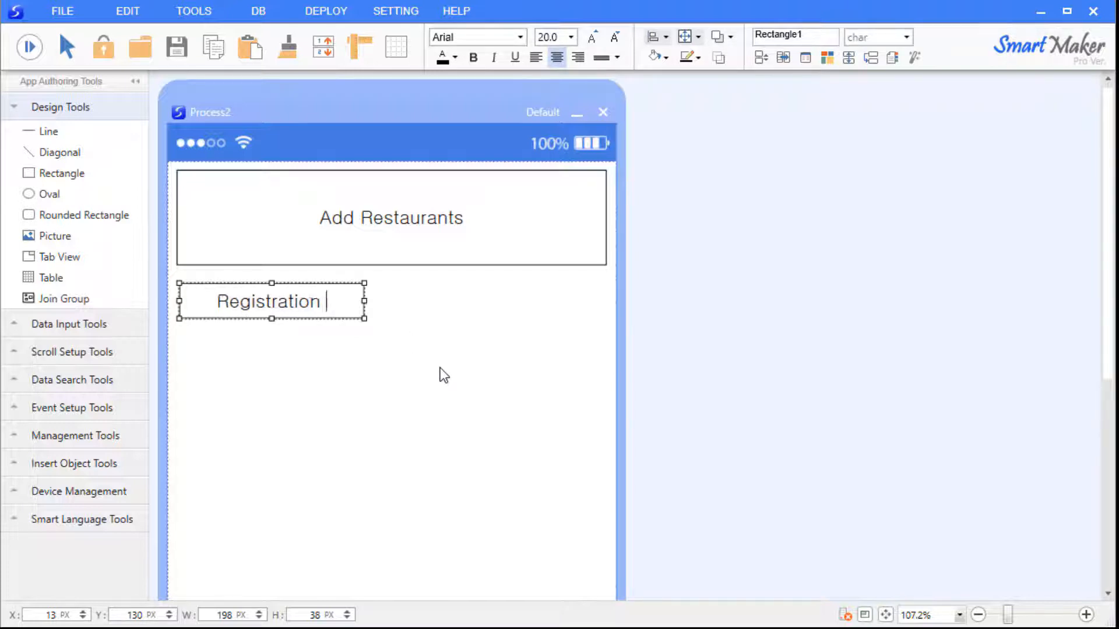
{"action": "type", "text": "No."}
{"action": "left_click", "coordinate": [435, 374]}
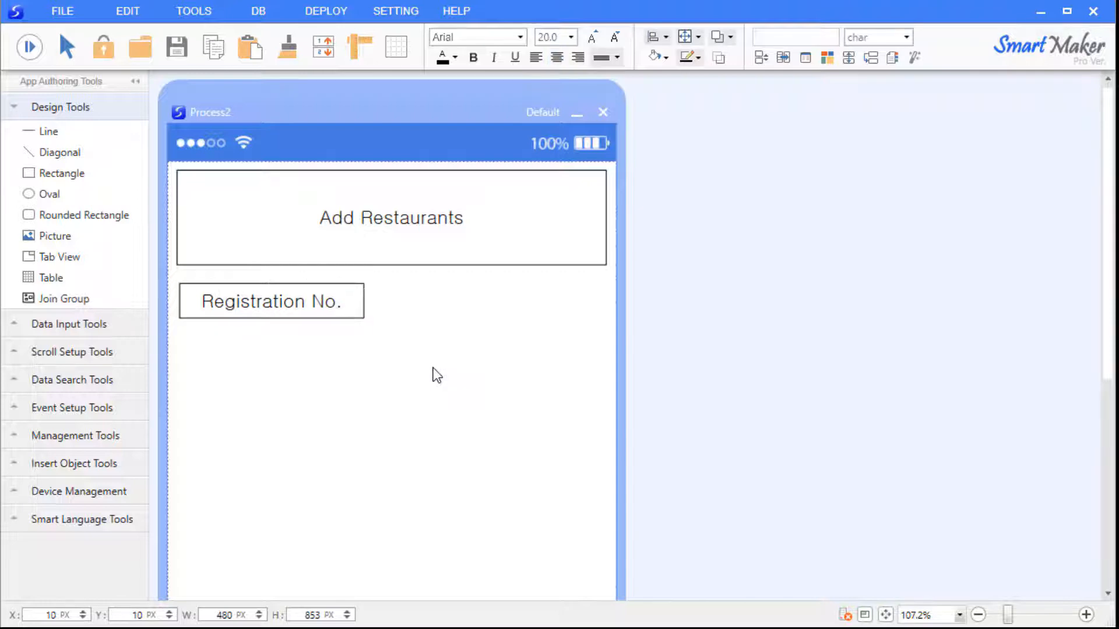
Paste and arrange copies of the Registration No. box, then delete the extra copies.
{"action": "left_click", "coordinate": [358, 321]}
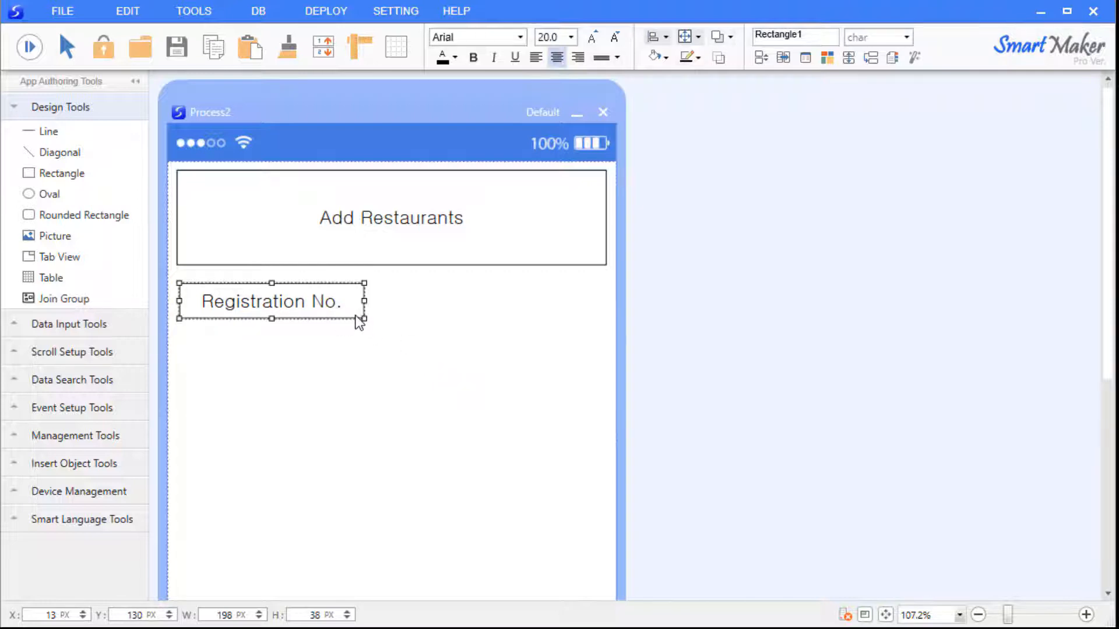
{"action": "left_click", "coordinate": [469, 346]}
{"action": "key", "text": "ctrl+v"}
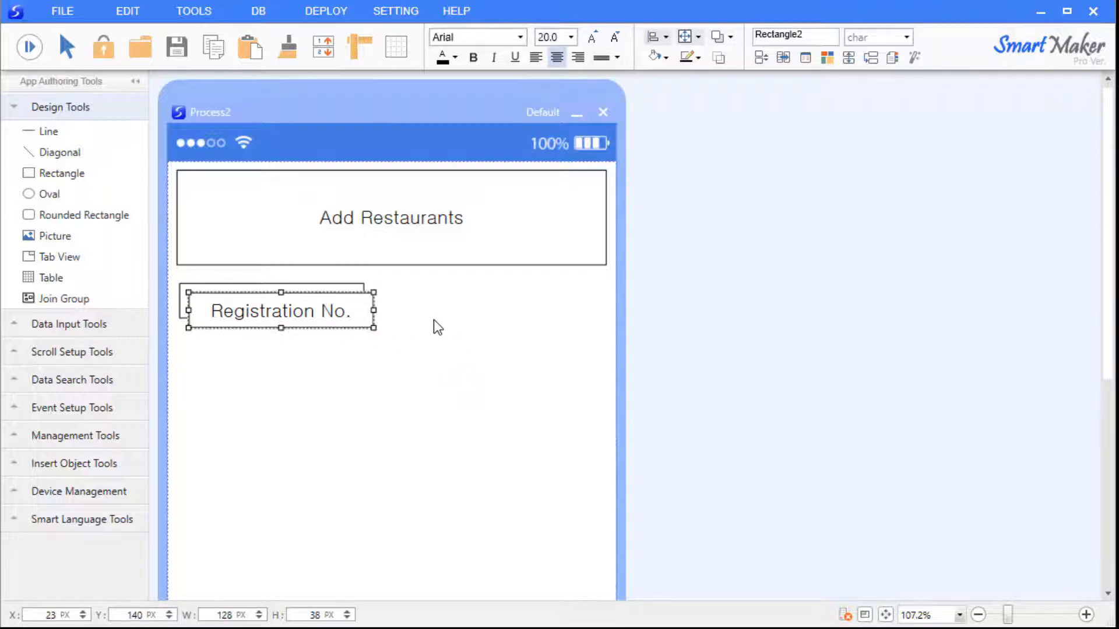
{"action": "key", "text": "ctrl+v"}
{"action": "left_click", "coordinate": [431, 361]}
{"action": "left_click_drag", "start_coordinate": [342, 335], "coordinate": [327, 392]}
{"action": "key", "text": "ctrl+v"}
{"action": "left_click_drag", "start_coordinate": [339, 329], "coordinate": [330, 400]}
{"action": "left_click", "coordinate": [329, 367]}
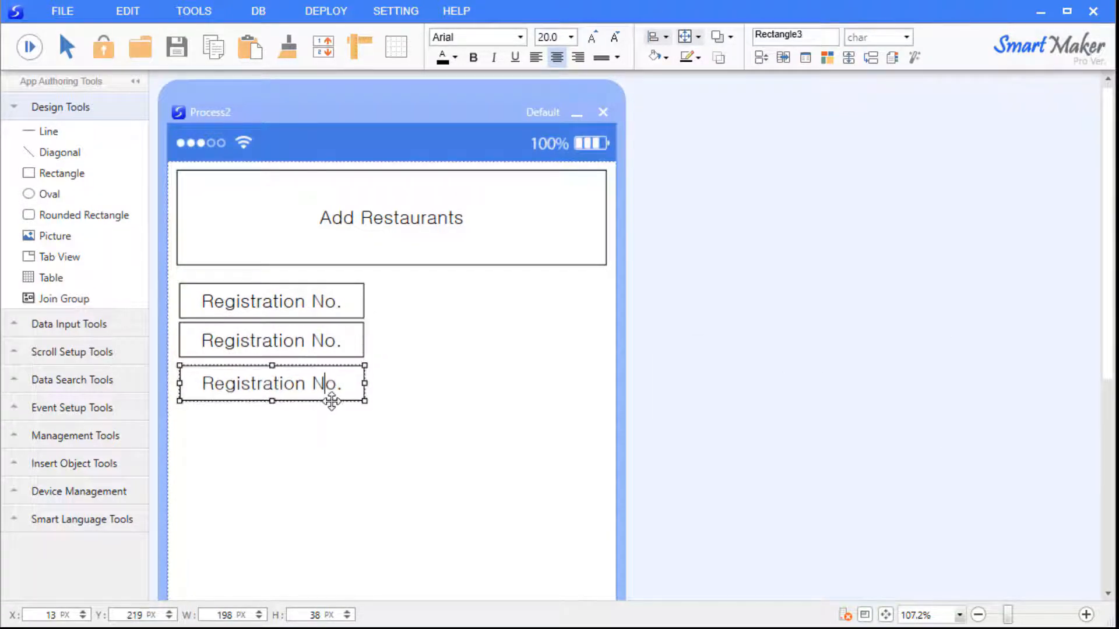
{"action": "left_click", "coordinate": [447, 464]}
{"action": "left_click_drag", "start_coordinate": [463, 446], "coordinate": [139, 318]}
{"action": "key", "text": "Delete"}
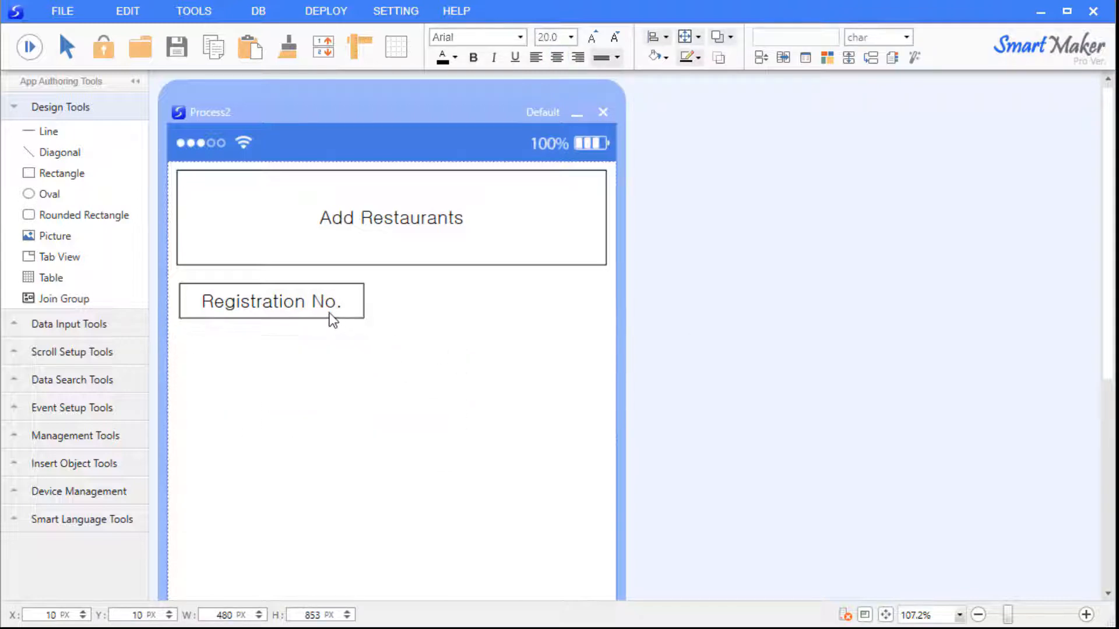
Duplicate the Registration No. box downward with Alt+Down into stacked empty boxes.
{"action": "left_click", "coordinate": [351, 317]}
{"action": "key", "text": "alt+Down"}
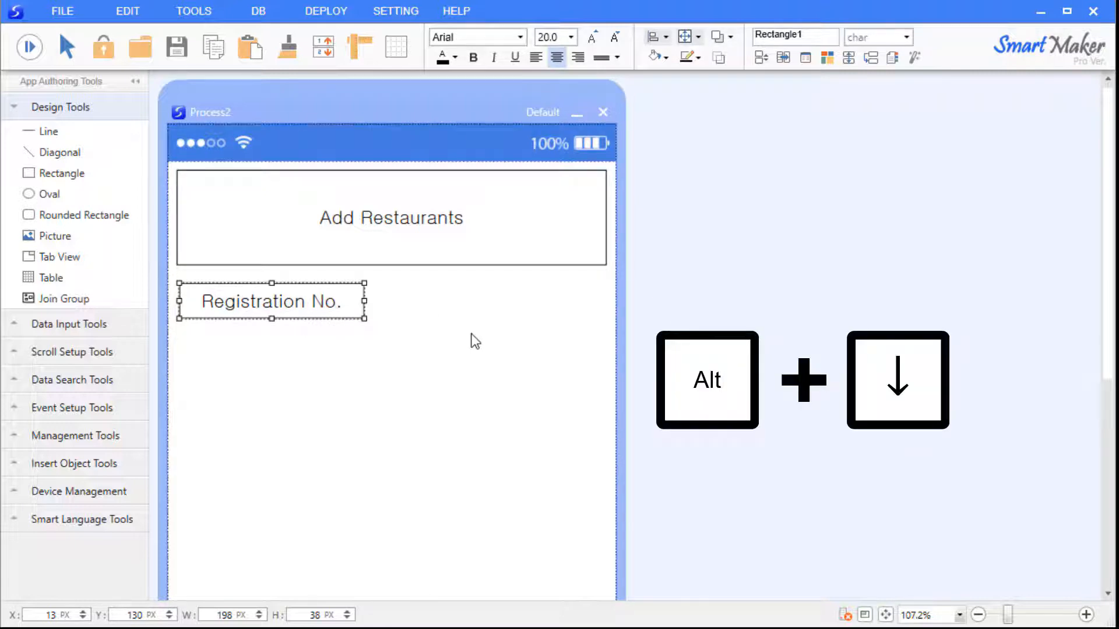
{"action": "key", "text": "alt+Down"}
{"action": "key", "text": "alt+Down"}
{"action": "key", "text": "alt+Down"}
{"action": "key", "text": "alt+Down"}
{"action": "key", "text": "alt+Down"}
{"action": "key", "text": "alt+Down"}
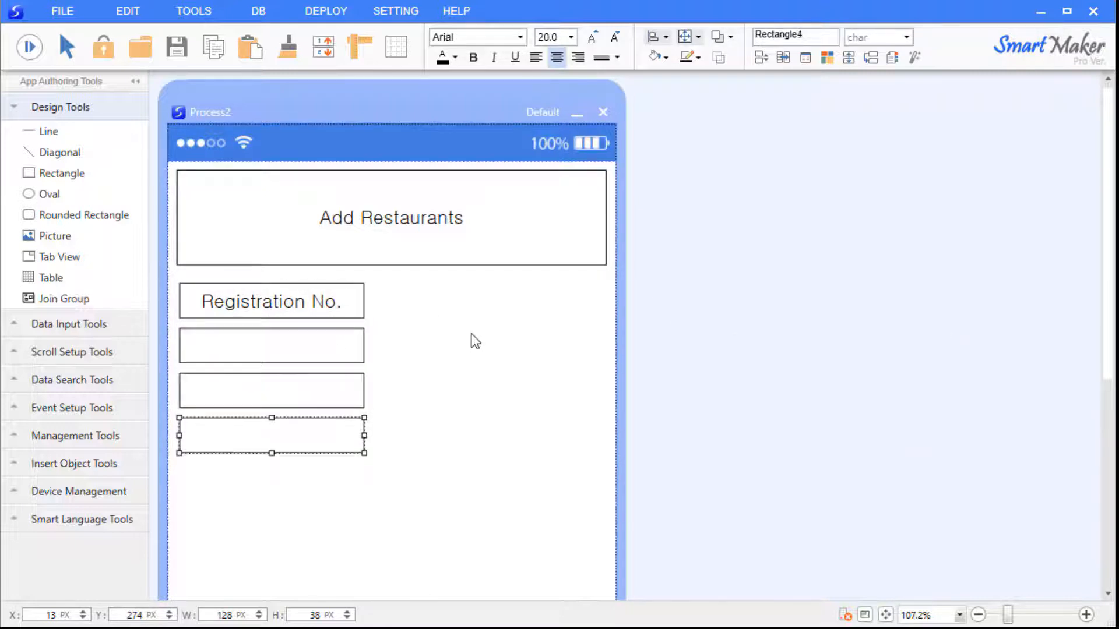
Label the empty boxes under Registration No. as Restaurant Name, Contact numbers and Address.
{"action": "left_click", "coordinate": [471, 334]}
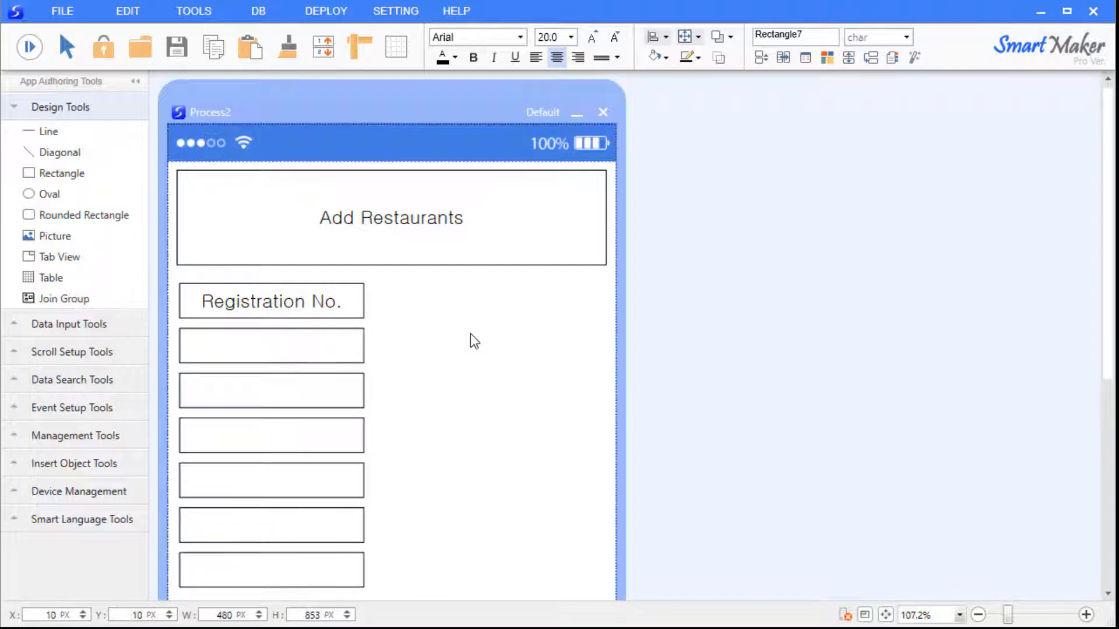
{"action": "left_click", "coordinate": [352, 342]}
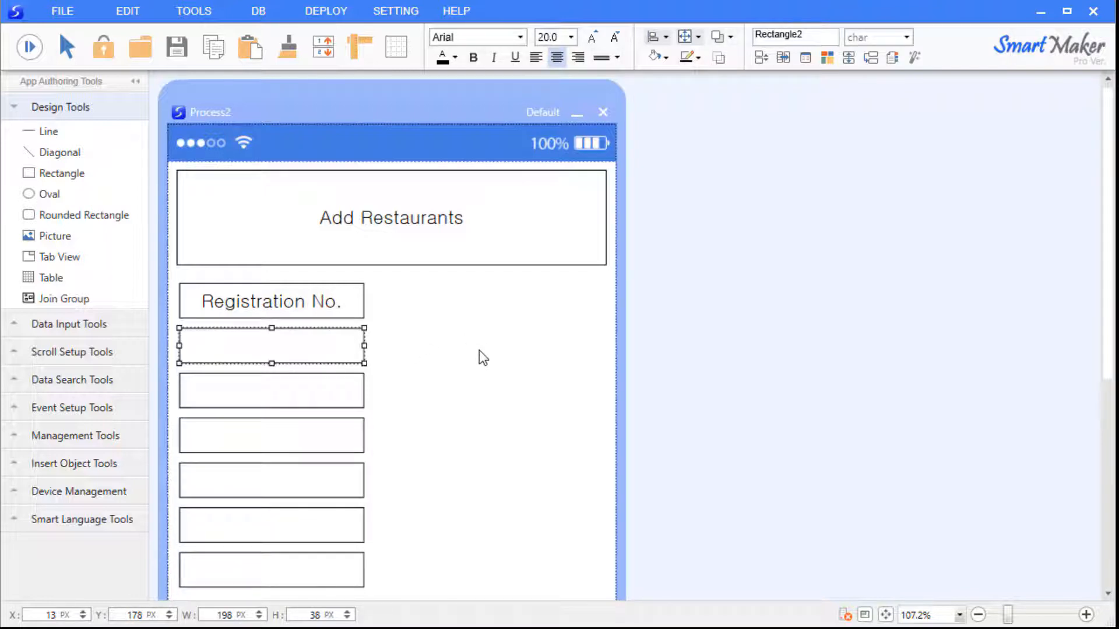
{"action": "key", "text": "Return"}
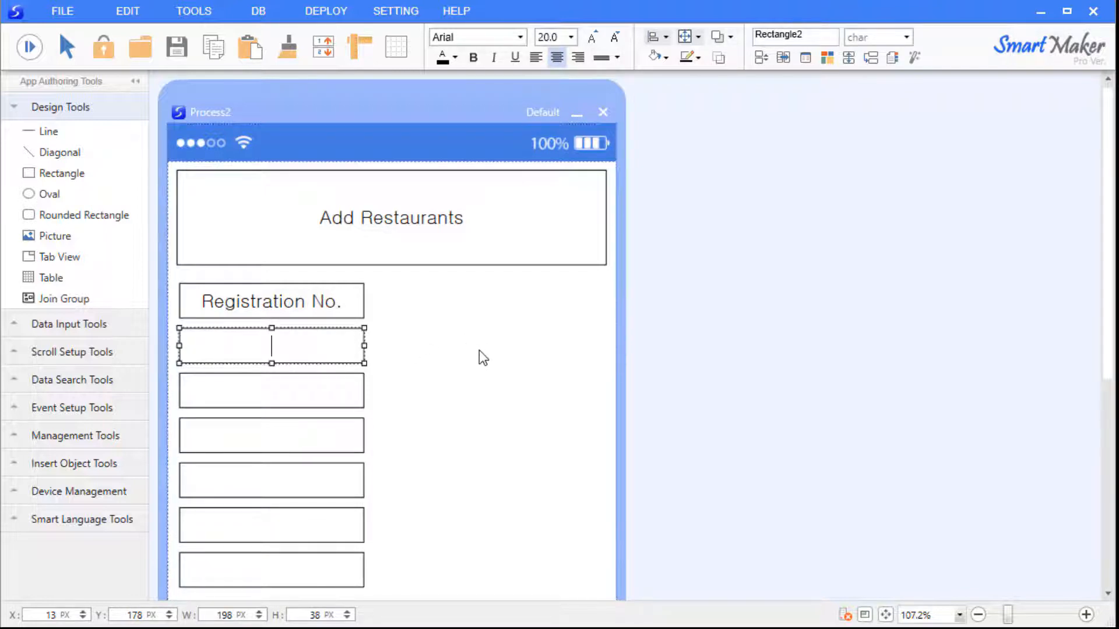
{"action": "type", "text": "Restaurant "}
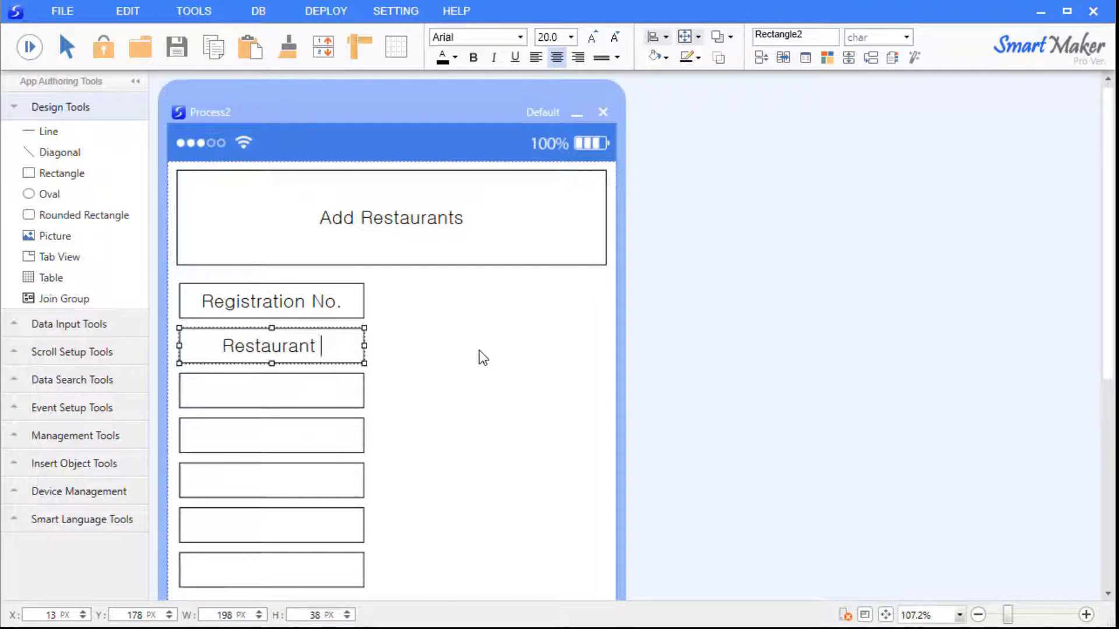
{"action": "type", "text": "Name"}
{"action": "key", "text": "Tab"}
{"action": "type", "text": "Contact numbers"}
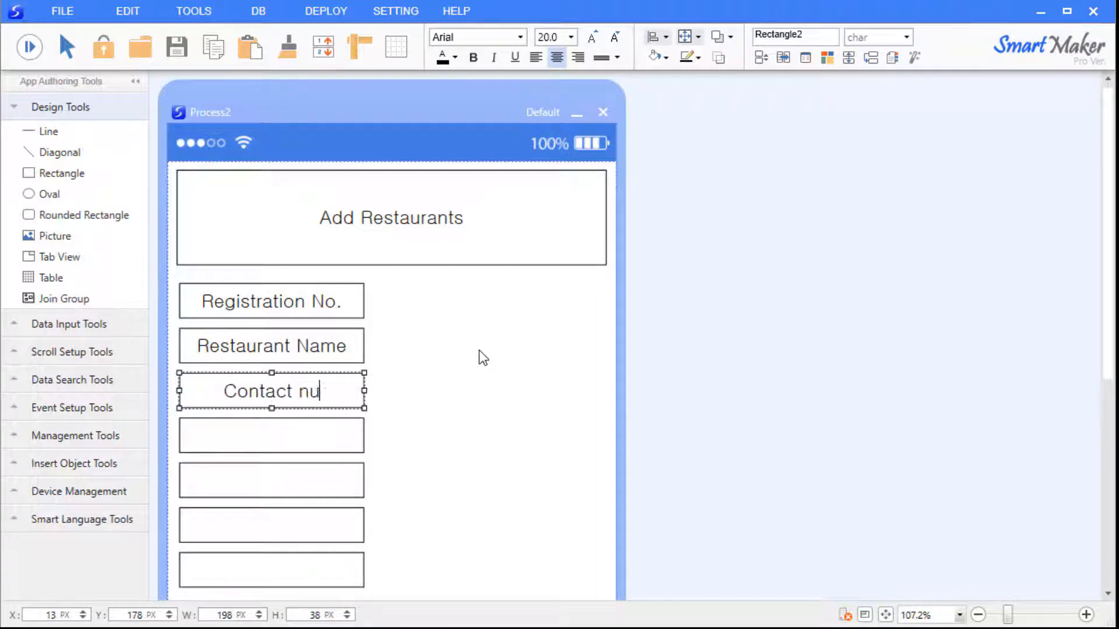
{"action": "key", "text": "Tab"}
{"action": "type", "text": "Address"}
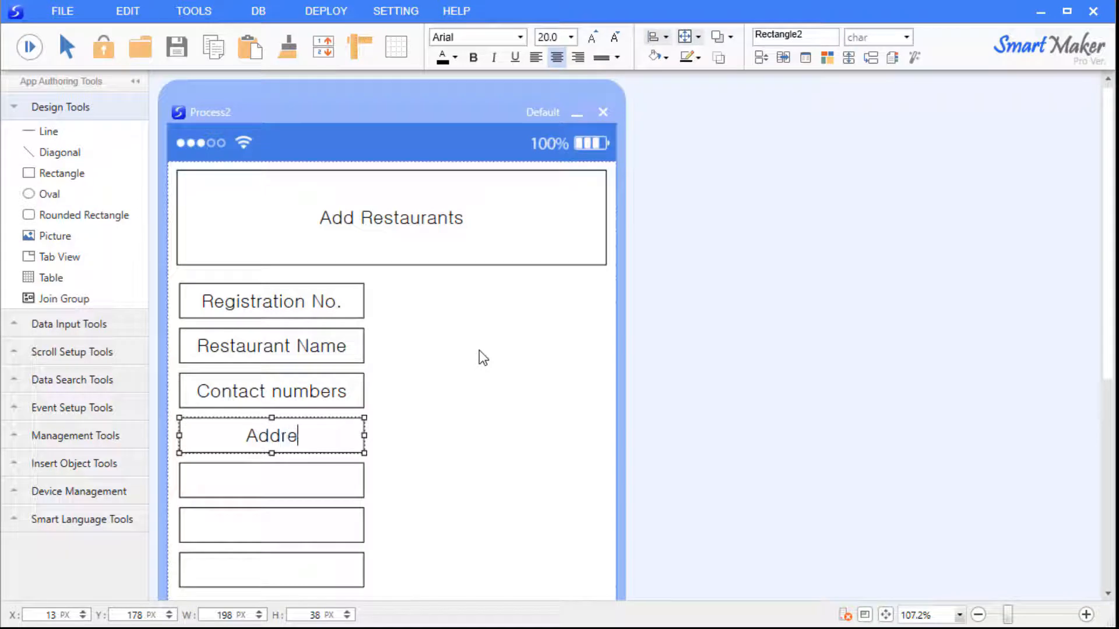
{"action": "key", "text": "Tab"}
Fill the last three boxes with Menu, Price and Registration date and finish editing.
{"action": "type", "text": "Menu"}
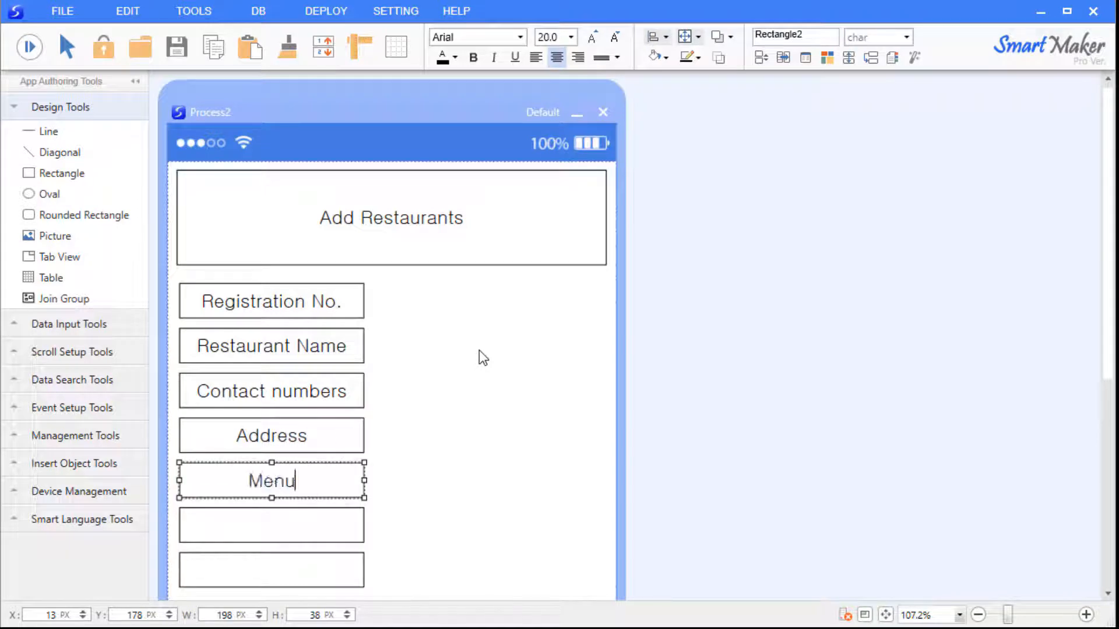
{"action": "key", "text": "Tab"}
{"action": "type", "text": "Price"}
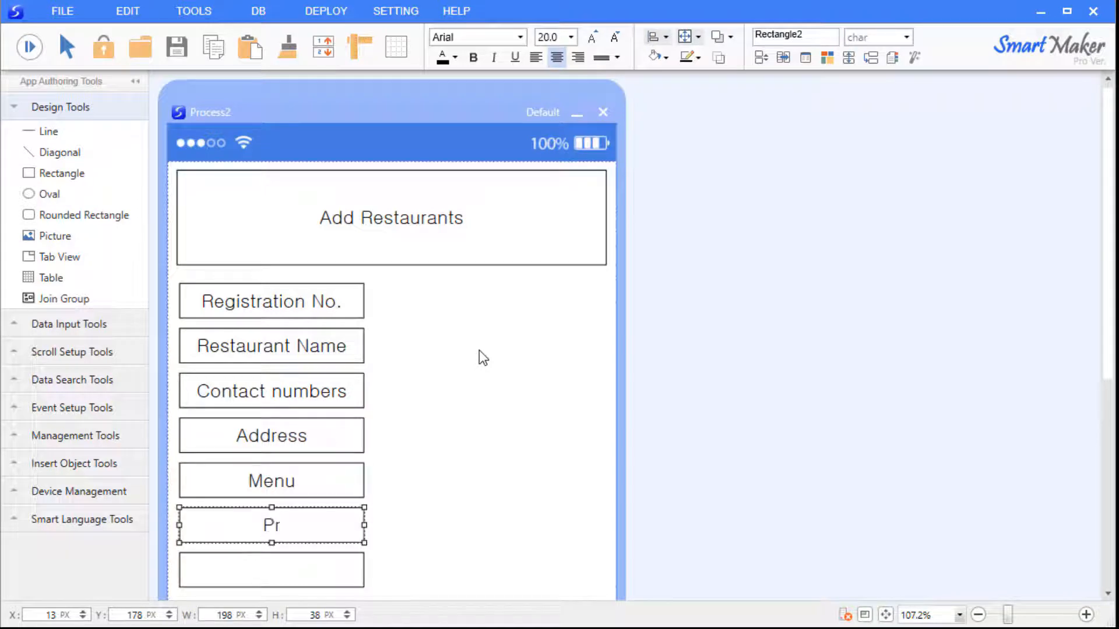
{"action": "key", "text": "Tab"}
{"action": "type", "text": "Registration date"}
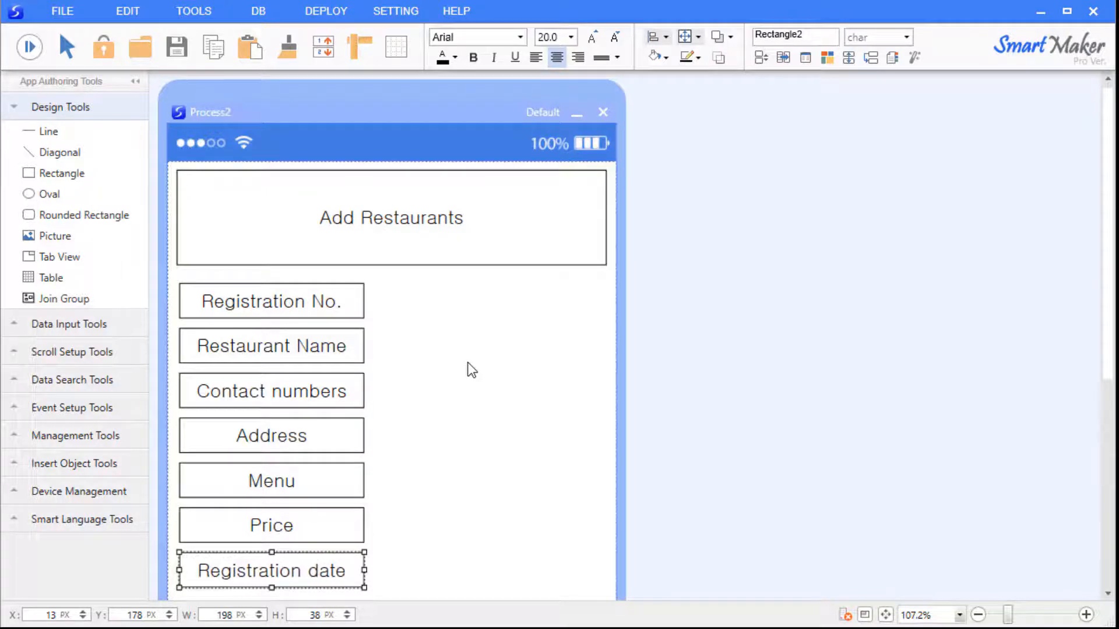
{"action": "left_click", "coordinate": [477, 399]}
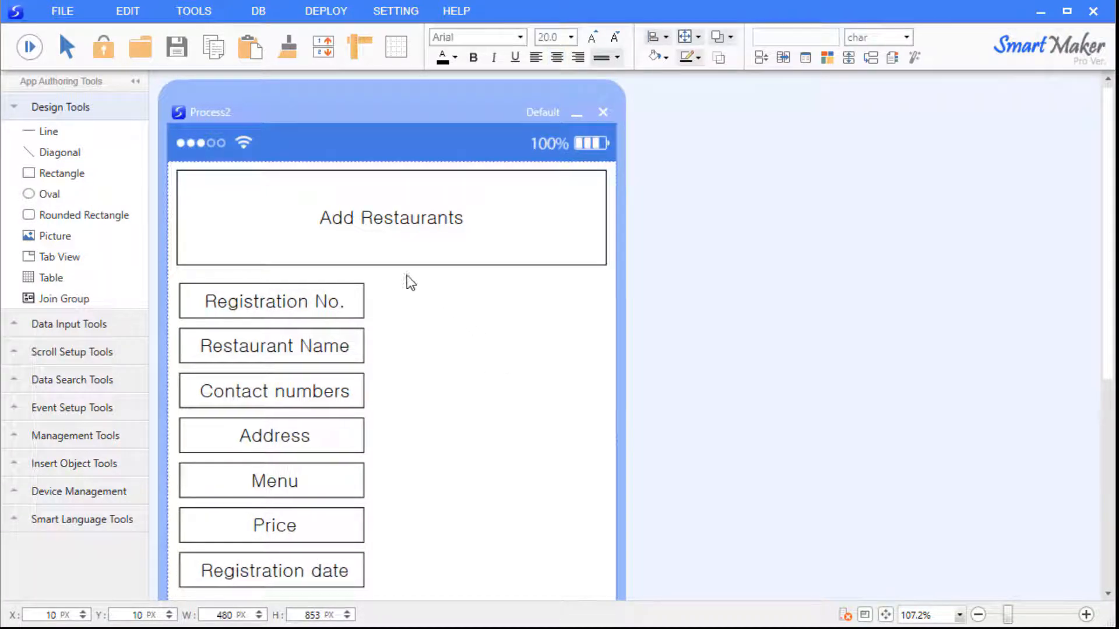
Give the seven labels orange fill, white one-point-larger left-aligned text, and no outline.
{"action": "left_click_drag", "start_coordinate": [418, 274], "coordinate": [183, 588]}
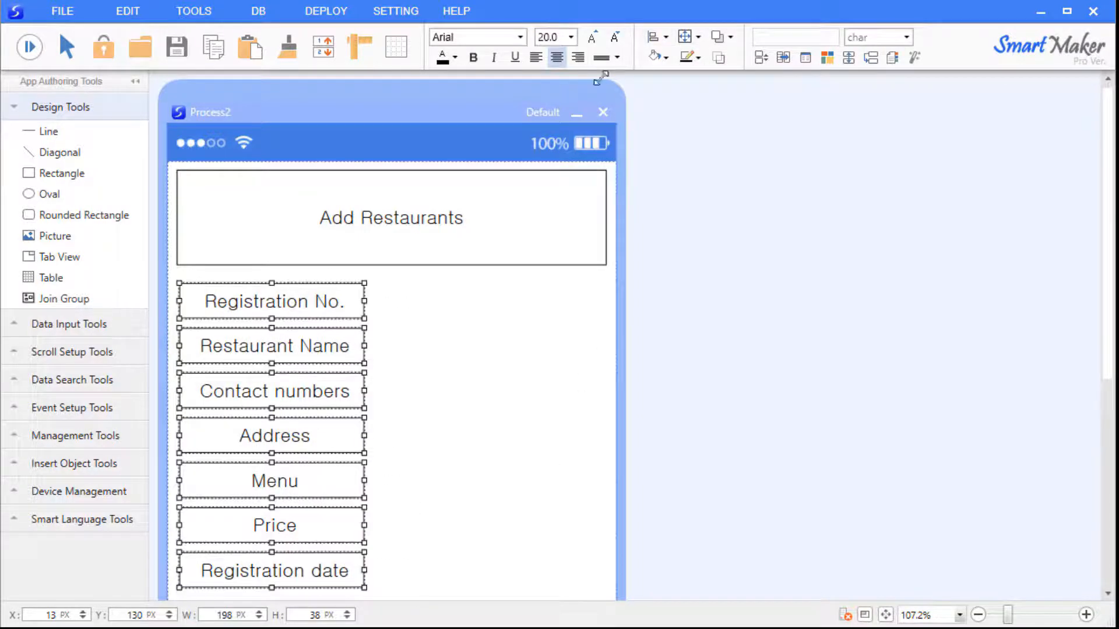
{"action": "left_click", "coordinate": [665, 57]}
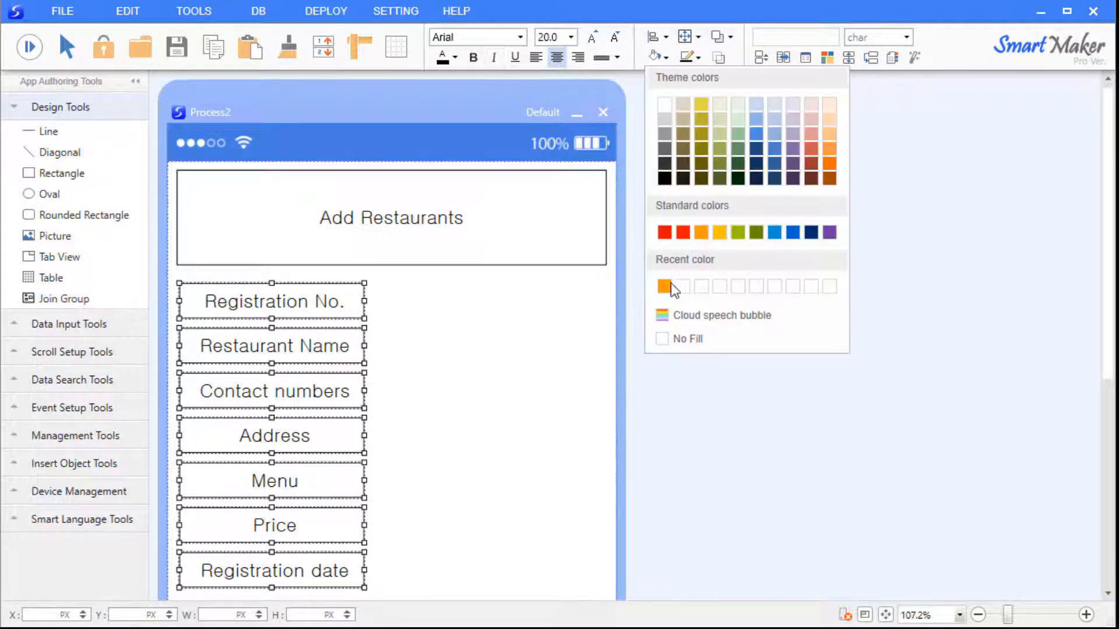
{"action": "left_click", "coordinate": [665, 282]}
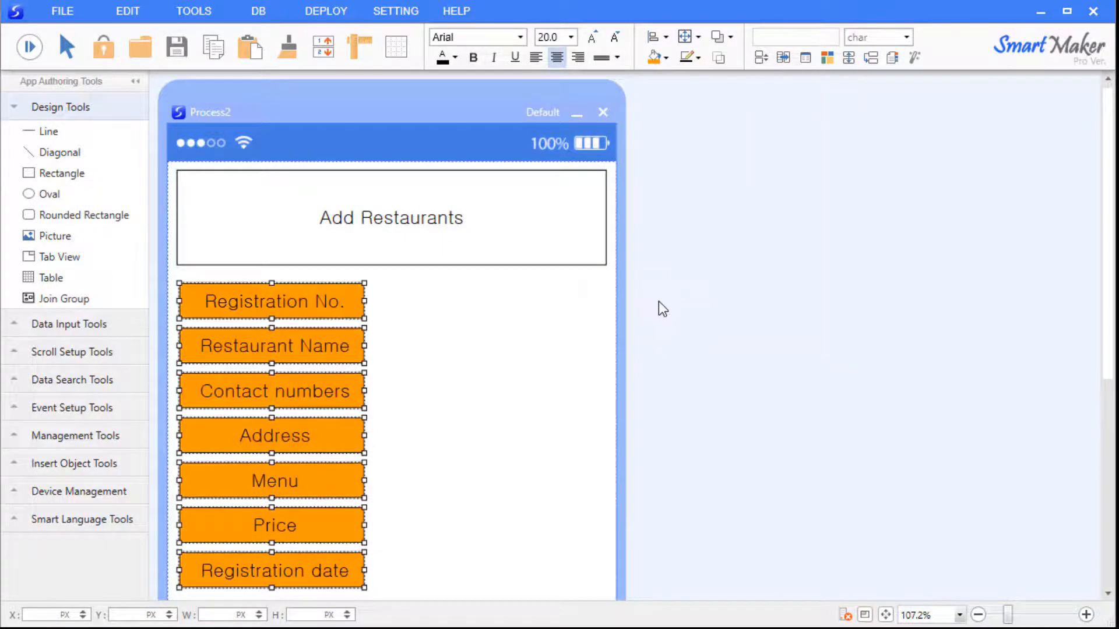
{"action": "left_click", "coordinate": [455, 58]}
{"action": "left_click", "coordinate": [453, 106]}
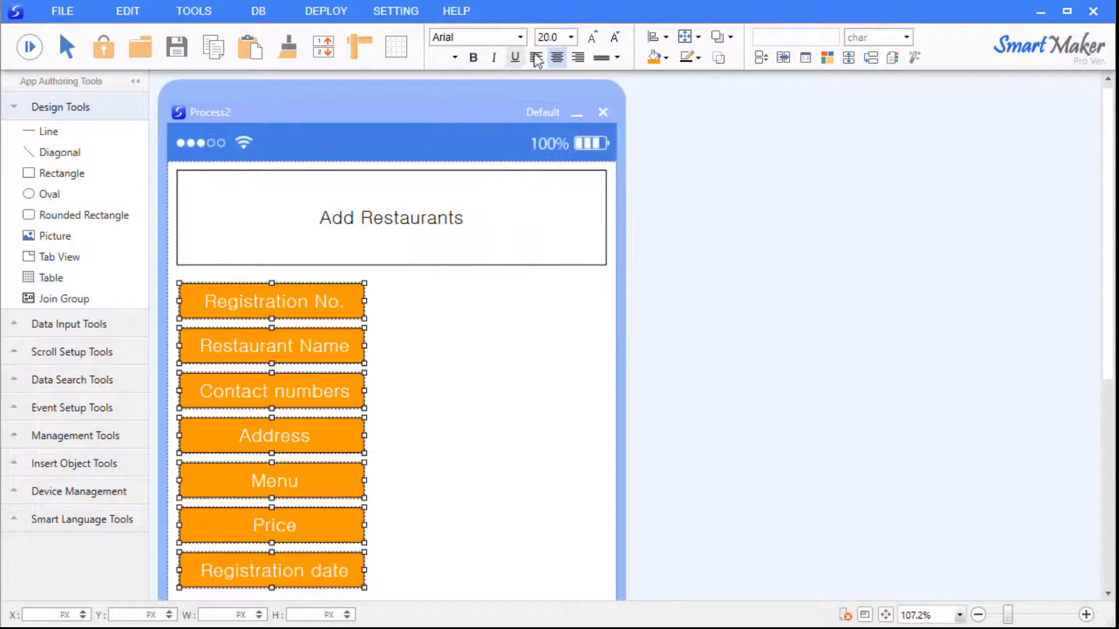
{"action": "left_click", "coordinate": [592, 38]}
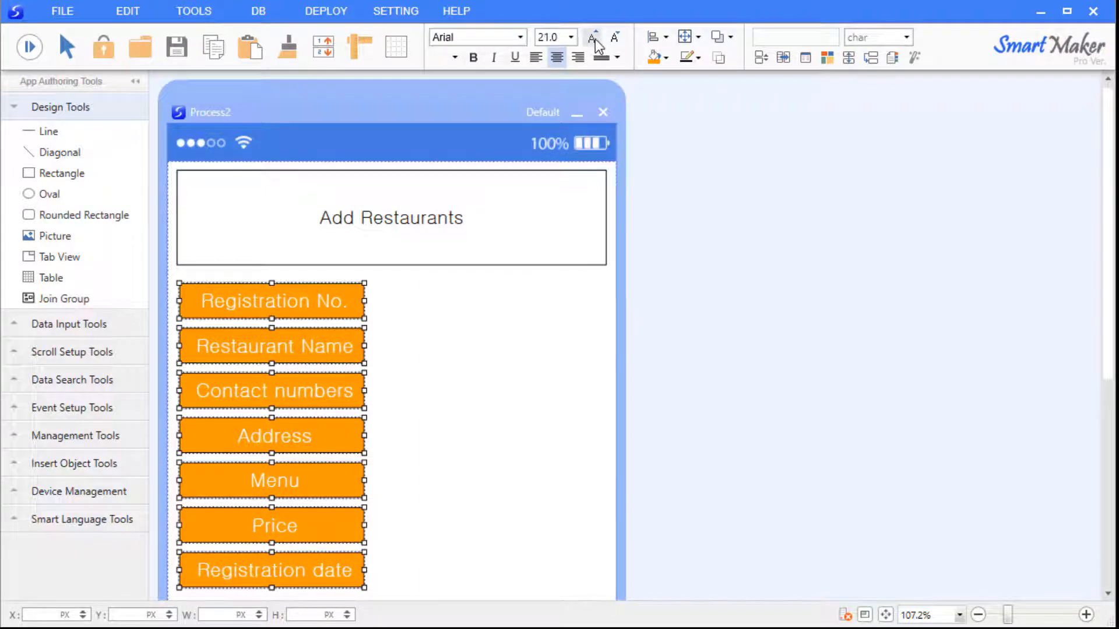
{"action": "left_click", "coordinate": [536, 57]}
{"action": "left_click", "coordinate": [698, 57]}
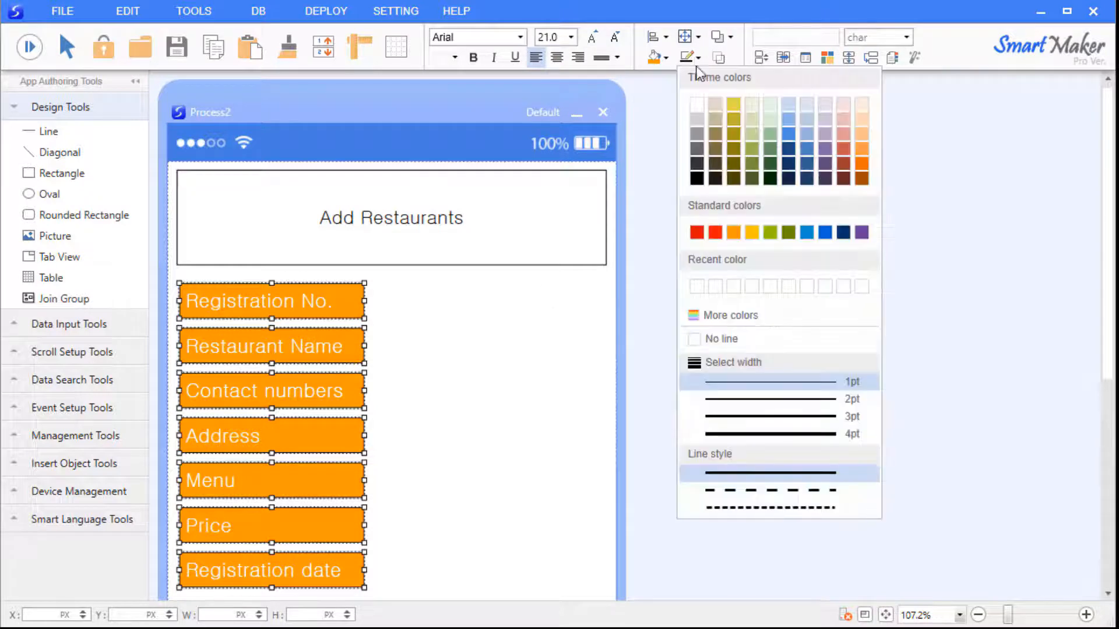
{"action": "left_click", "coordinate": [492, 370]}
{"action": "left_click", "coordinate": [455, 360]}
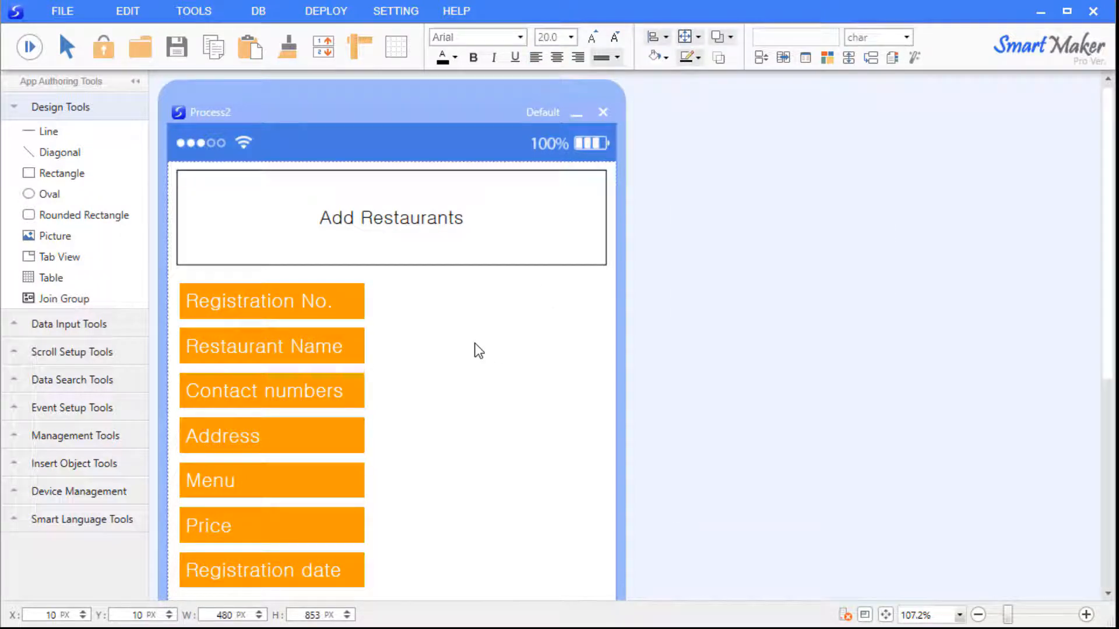
Place a widened Data Input field beside Registration No. and paste copies beside each label.
{"action": "left_click", "coordinate": [86, 322]}
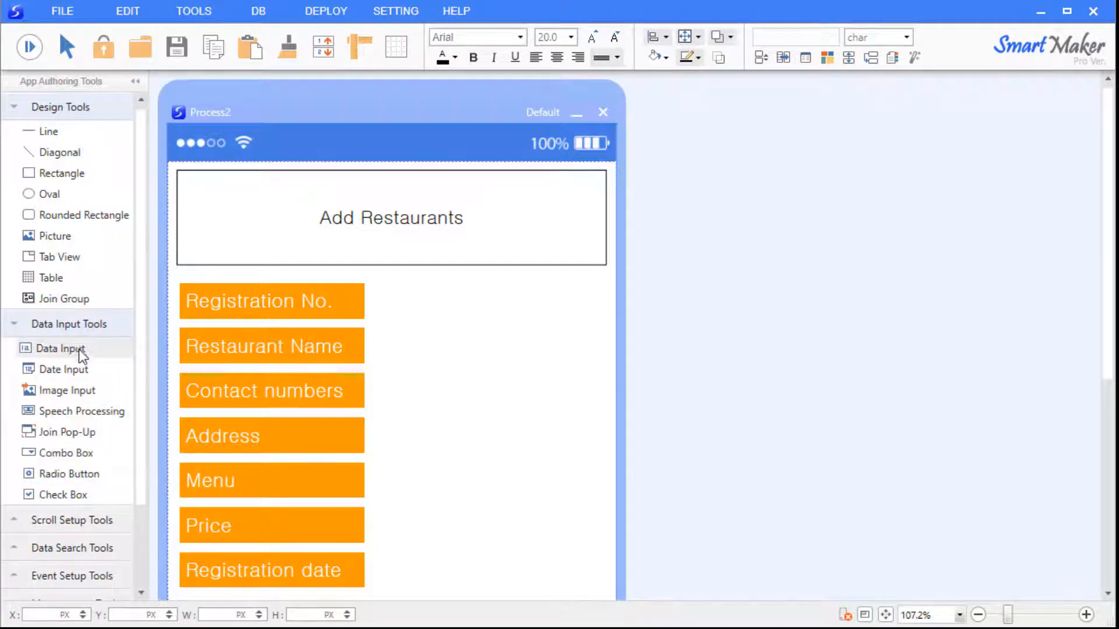
{"action": "left_click", "coordinate": [79, 348]}
{"action": "left_click", "coordinate": [447, 303]}
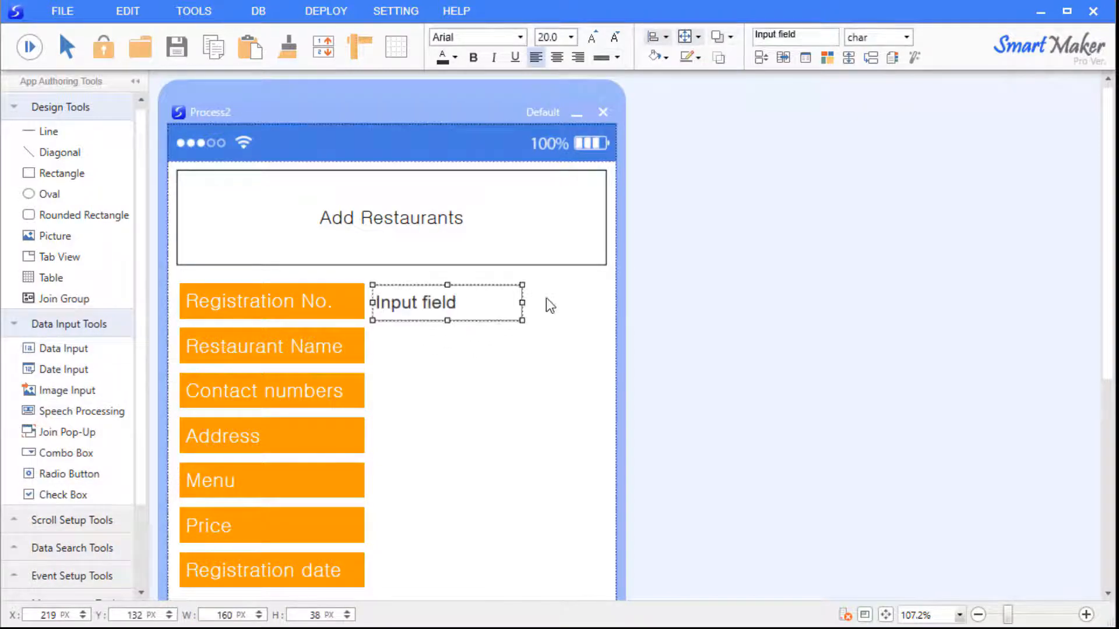
{"action": "left_click_drag", "start_coordinate": [521, 302], "coordinate": [567, 303]}
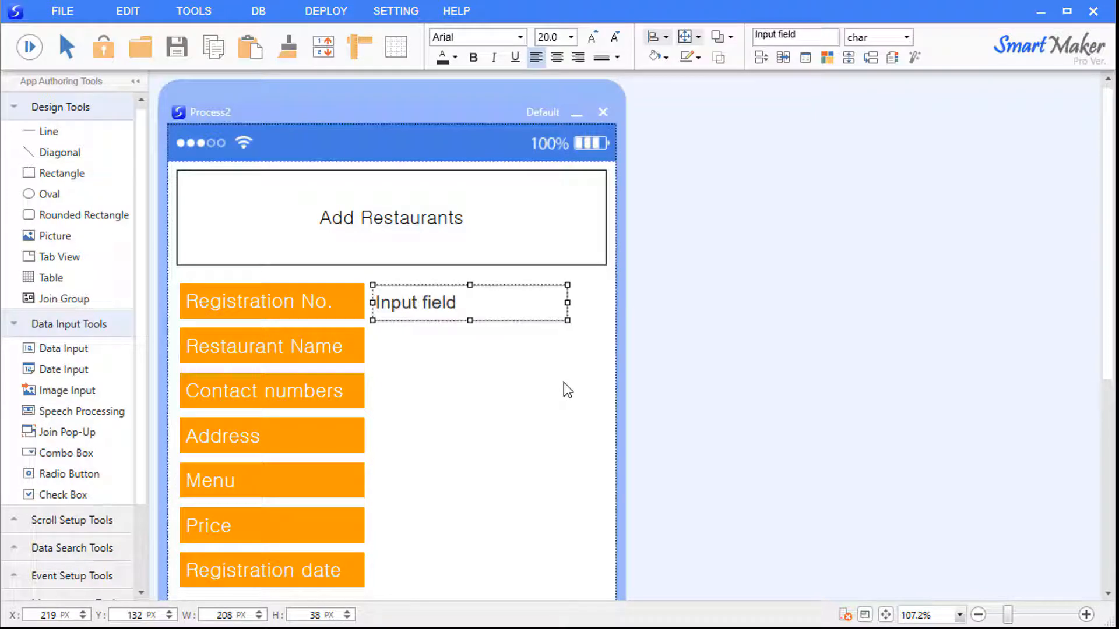
{"action": "left_click", "coordinate": [564, 382]}
{"action": "left_click", "coordinate": [541, 313]}
{"action": "key", "text": "ctrl+v"}
{"action": "key", "text": "ctrl+v"}
{"action": "key", "text": "ctrl+v"}
{"action": "key", "text": "ctrl+v"}
{"action": "key", "text": "ctrl+v"}
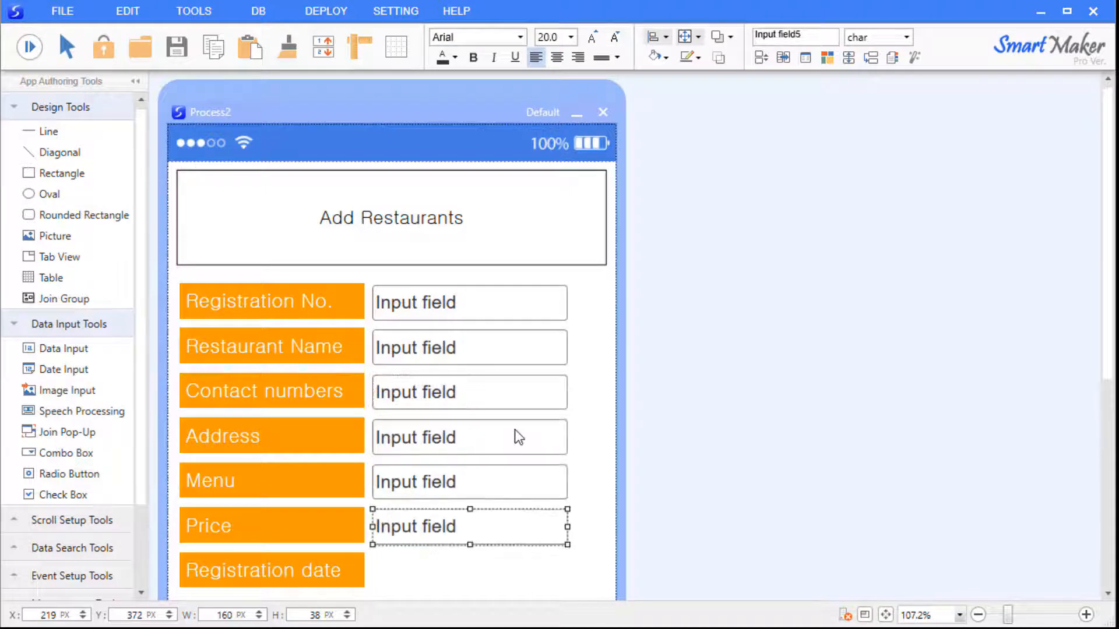
{"action": "key", "text": "ctrl+v"}
{"action": "left_click", "coordinate": [593, 330]}
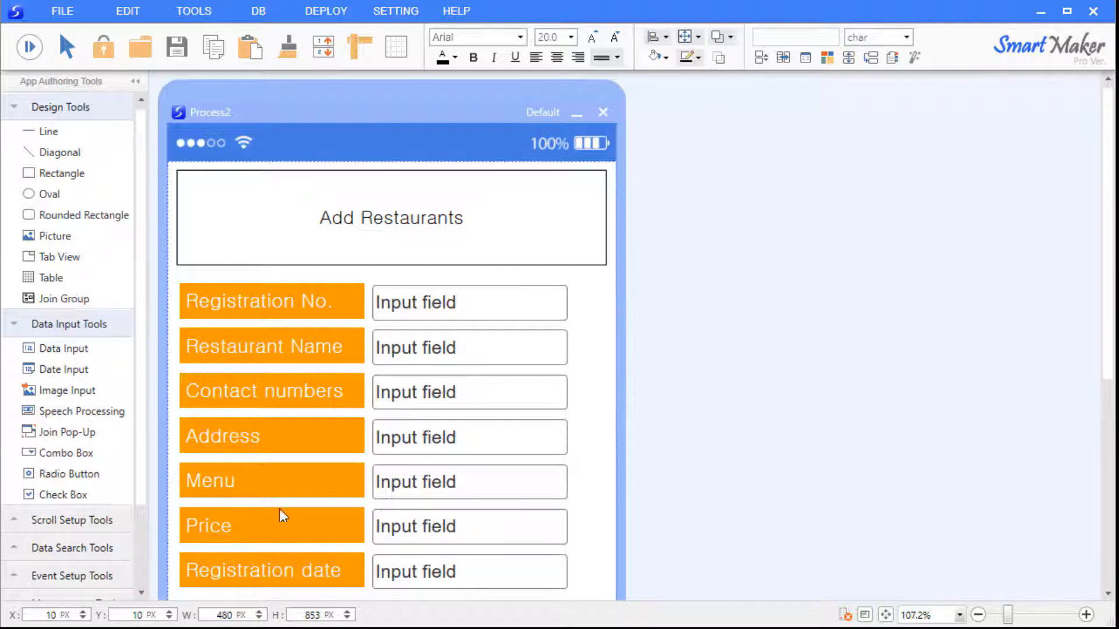
{"action": "left_click", "coordinate": [403, 577]}
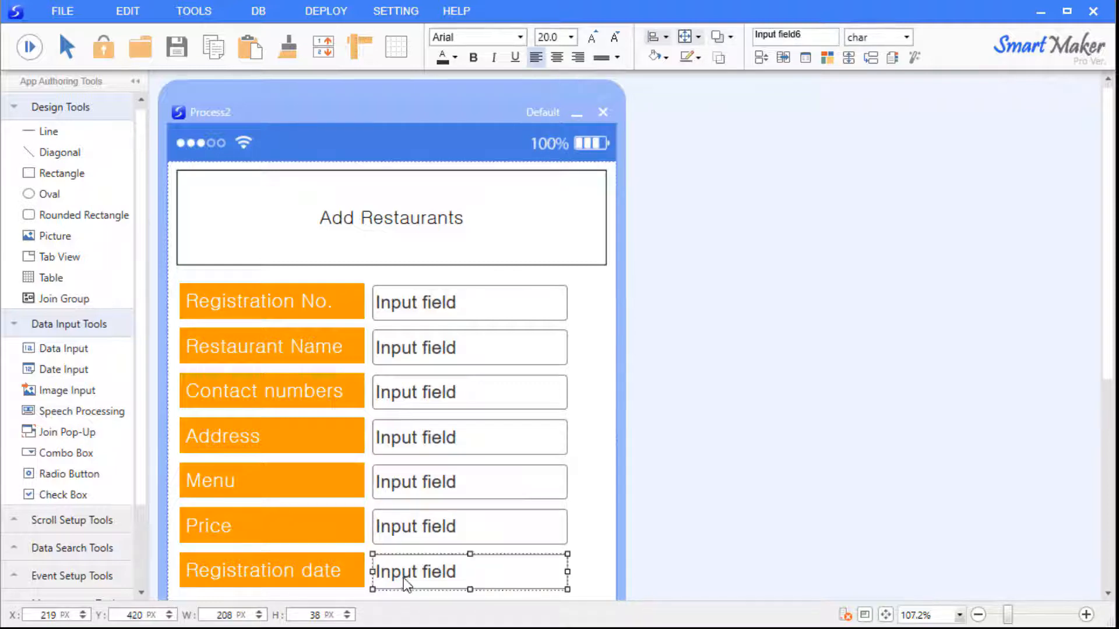
Replace the Registration date text field with a widened Date Input.
{"action": "key", "text": "Delete"}
{"action": "left_click", "coordinate": [58, 369]}
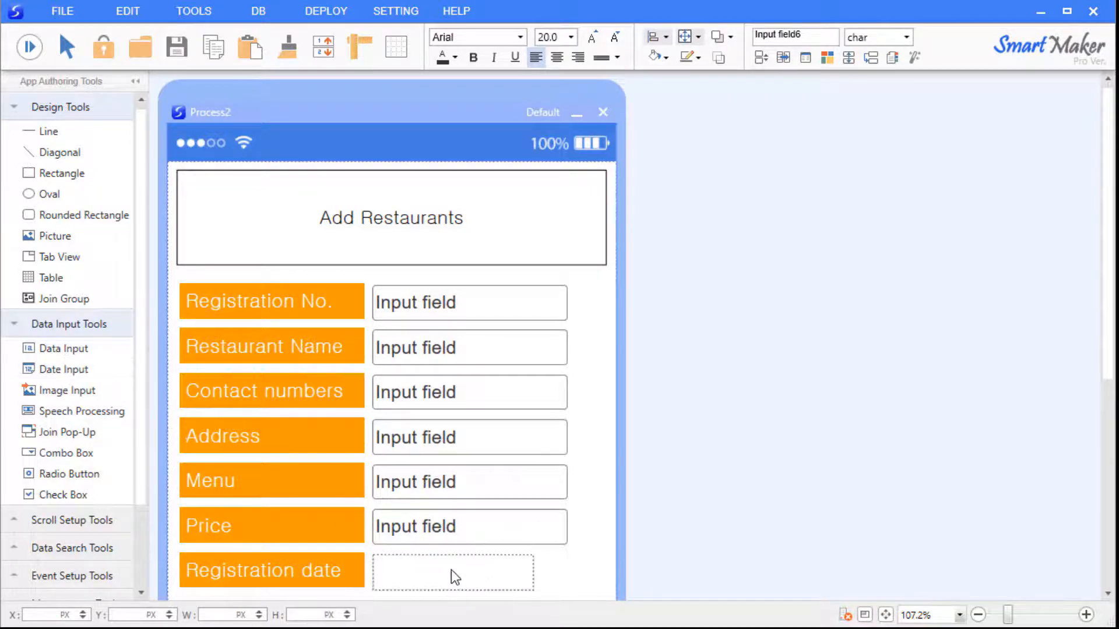
{"action": "left_click", "coordinate": [451, 569]}
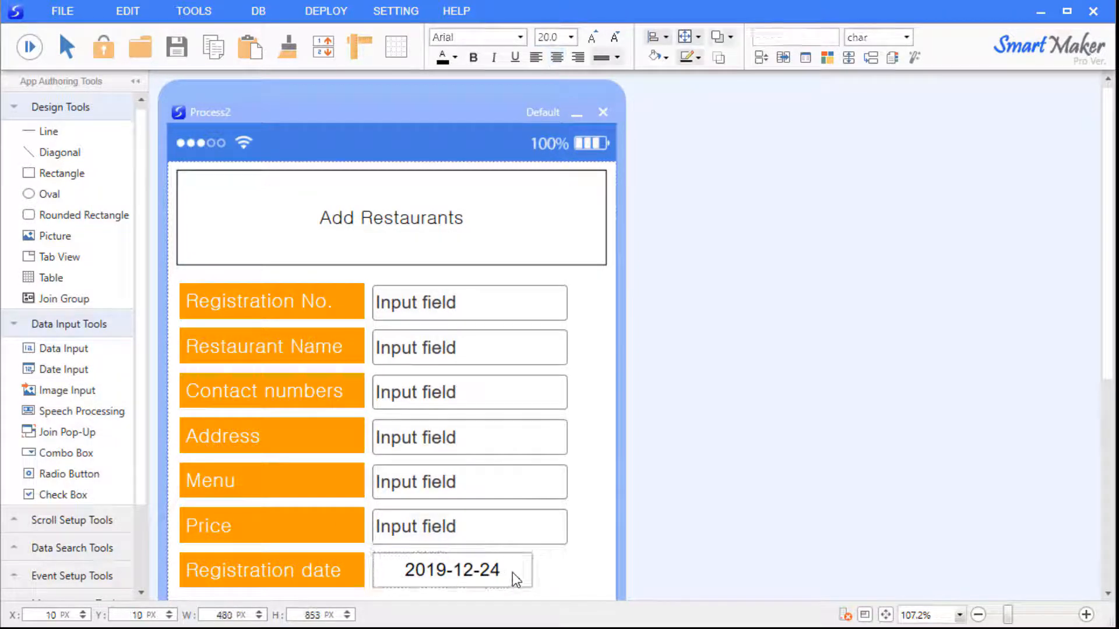
{"action": "left_click_drag", "start_coordinate": [532, 572], "coordinate": [568, 569]}
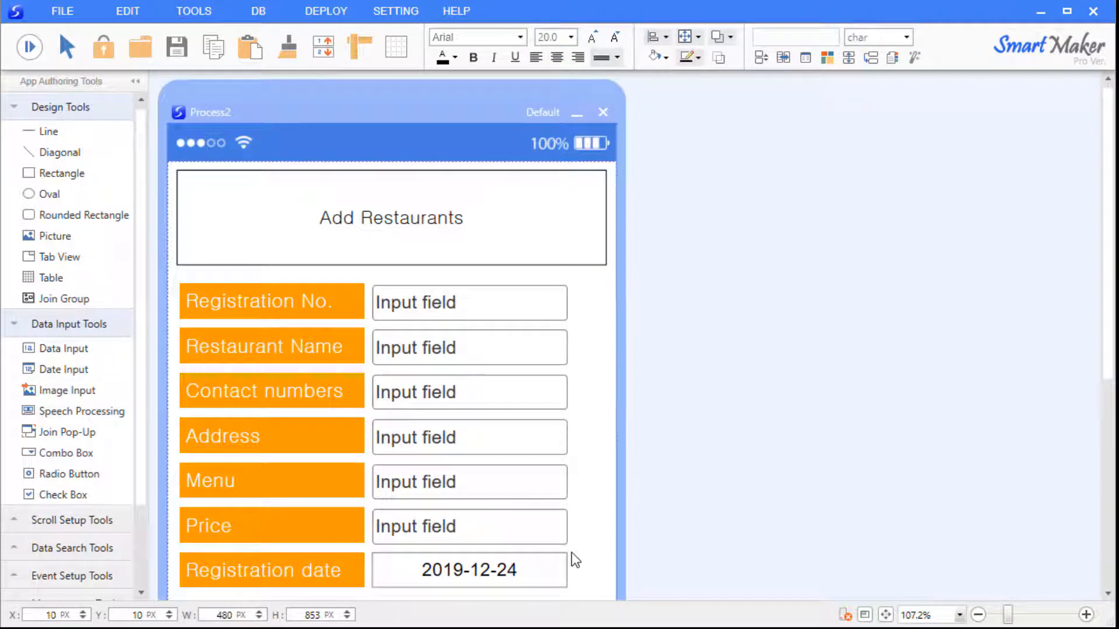
Preview the form and choose 2019-12-25 in the Registration date picker.
{"action": "left_click", "coordinate": [40, 52]}
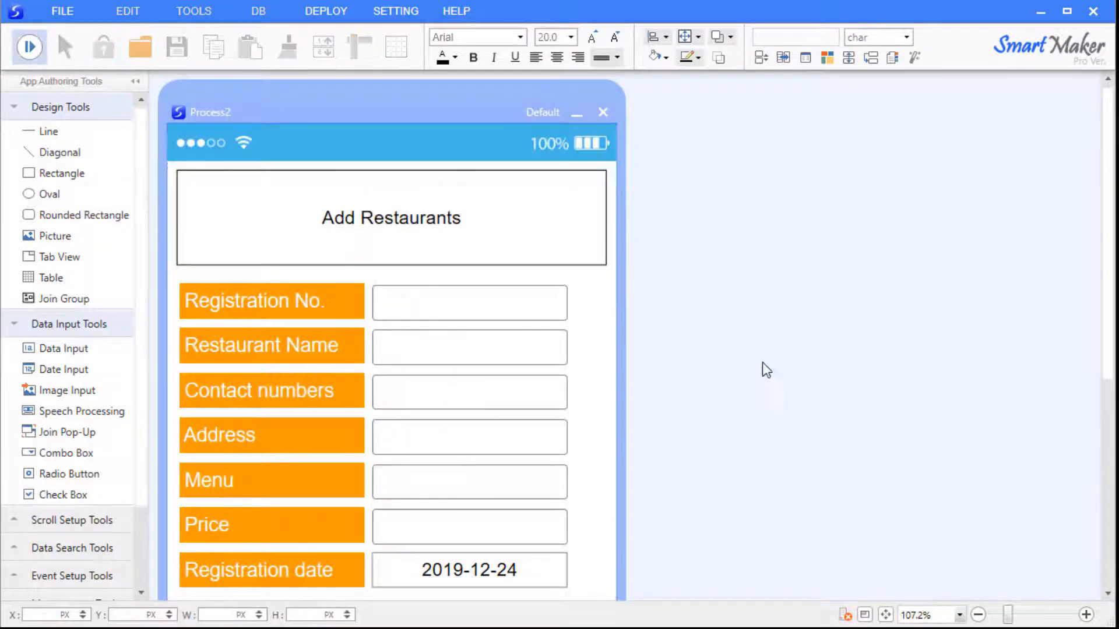
{"action": "scroll", "coordinate": [762, 362], "scroll_direction": "down", "scroll_amount": 5}
{"action": "left_click", "coordinate": [501, 327]}
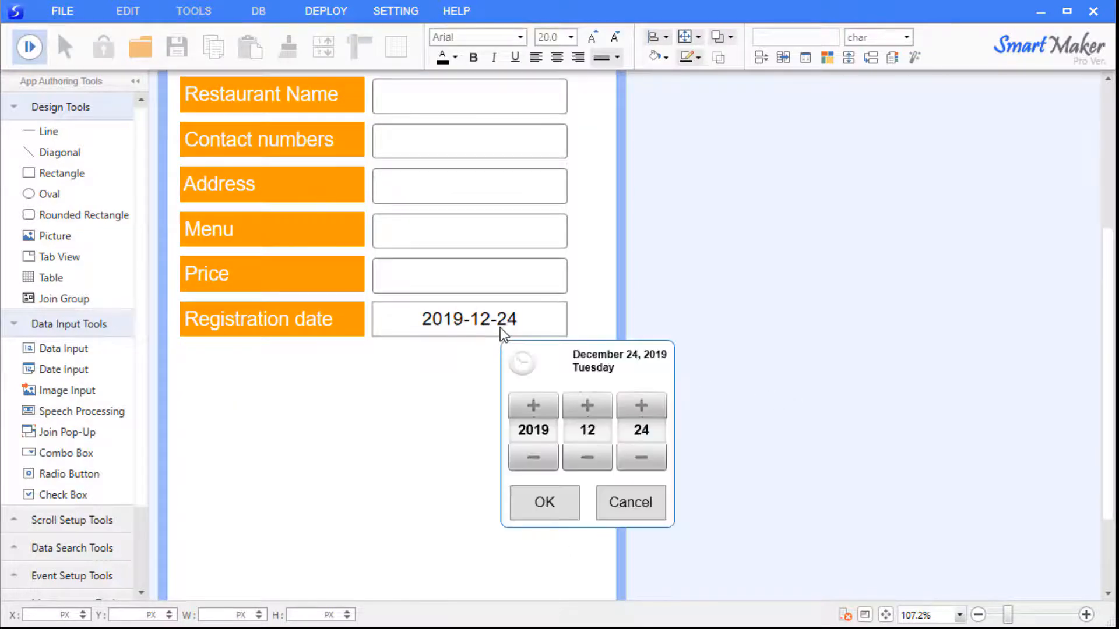
{"action": "left_click", "coordinate": [582, 457]}
{"action": "left_click", "coordinate": [587, 406]}
{"action": "left_click", "coordinate": [642, 406]}
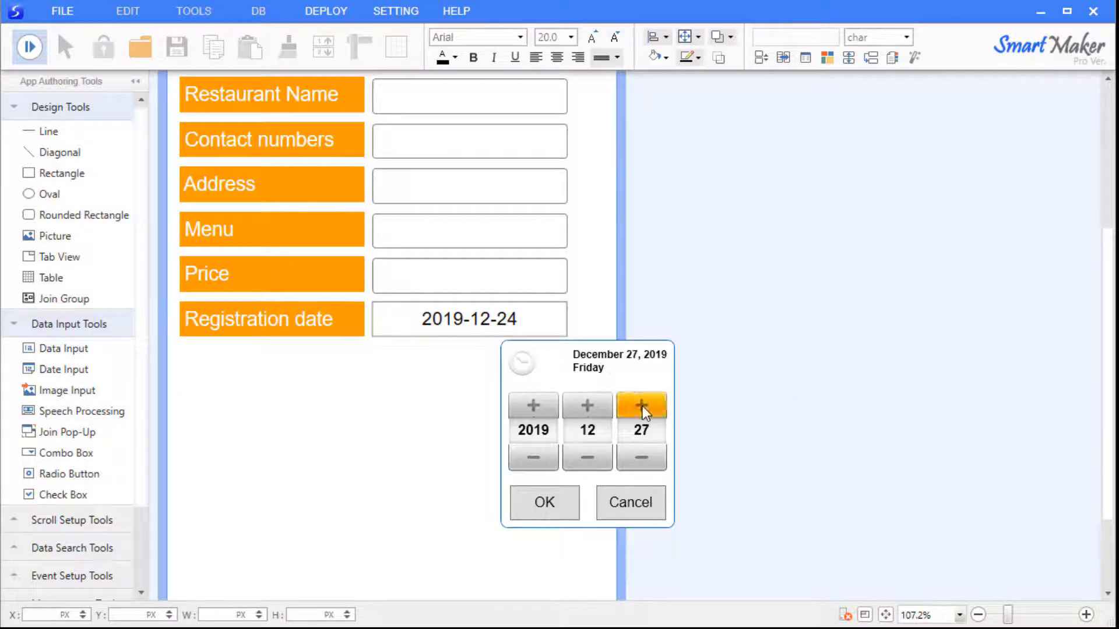
{"action": "left_click", "coordinate": [641, 458]}
{"action": "left_click", "coordinate": [642, 457]}
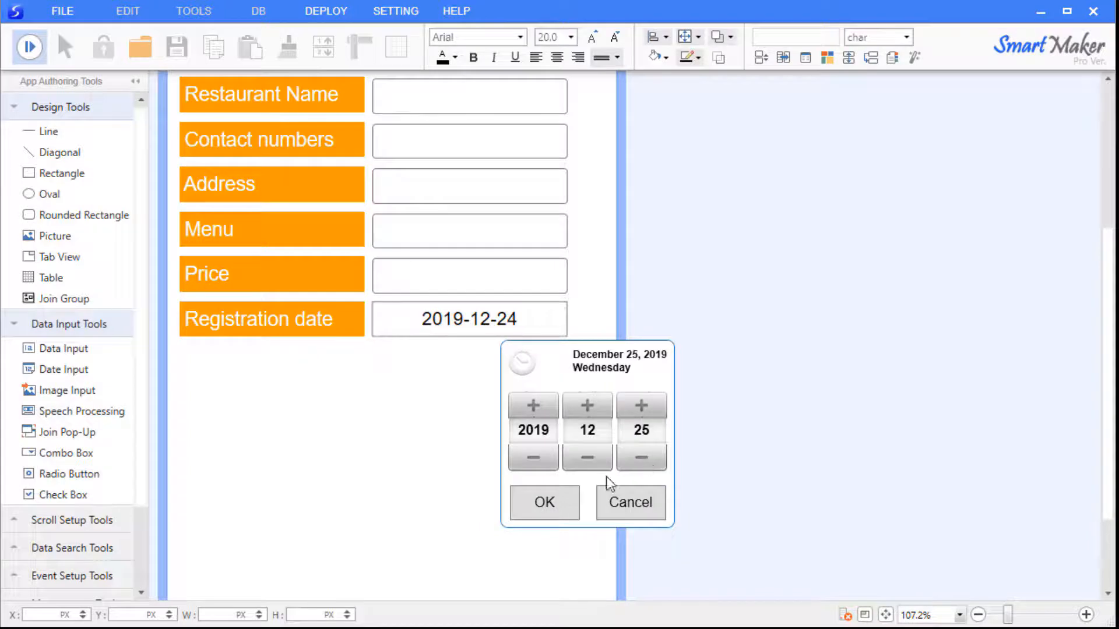
{"action": "left_click", "coordinate": [544, 502]}
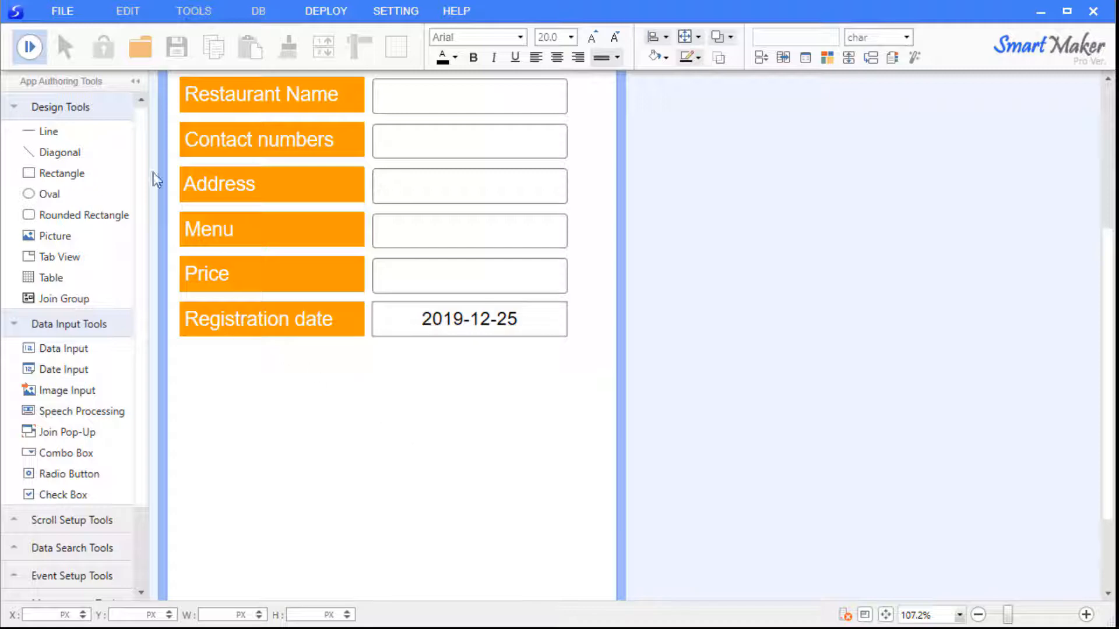
Exit preview, drop an enlarged Image Input box below Registration date, then zoom out.
{"action": "left_click", "coordinate": [30, 47]}
{"action": "scroll", "coordinate": [785, 387], "scroll_direction": "down", "scroll_amount": 2}
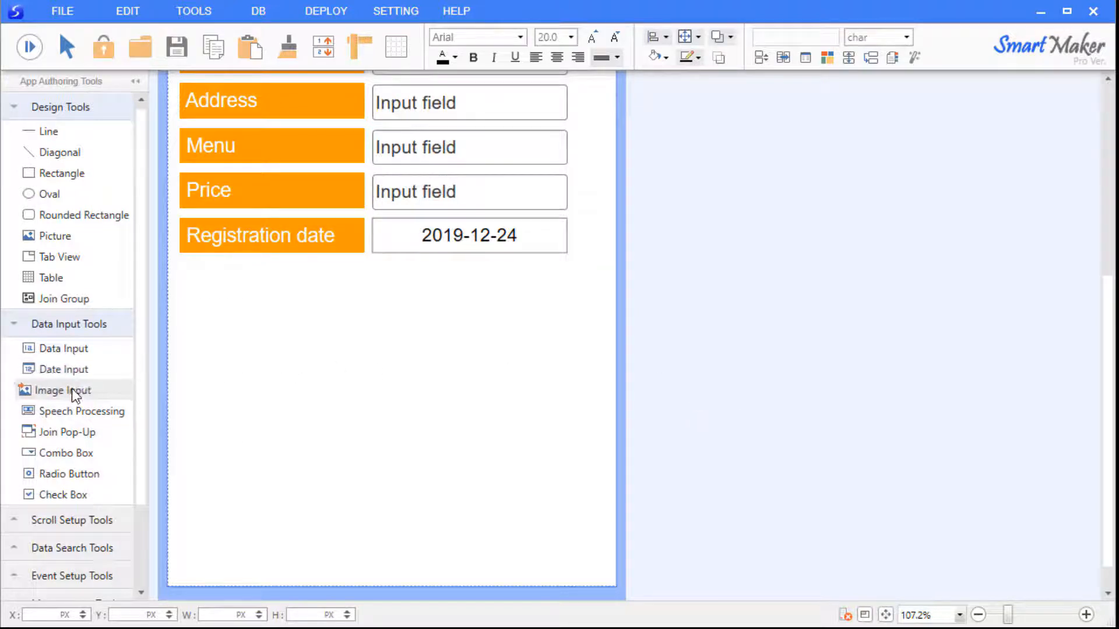
{"action": "left_click_drag", "start_coordinate": [72, 389], "coordinate": [254, 355]}
{"action": "left_click_drag", "start_coordinate": [320, 418], "coordinate": [599, 474]}
{"action": "left_click", "coordinate": [597, 512]}
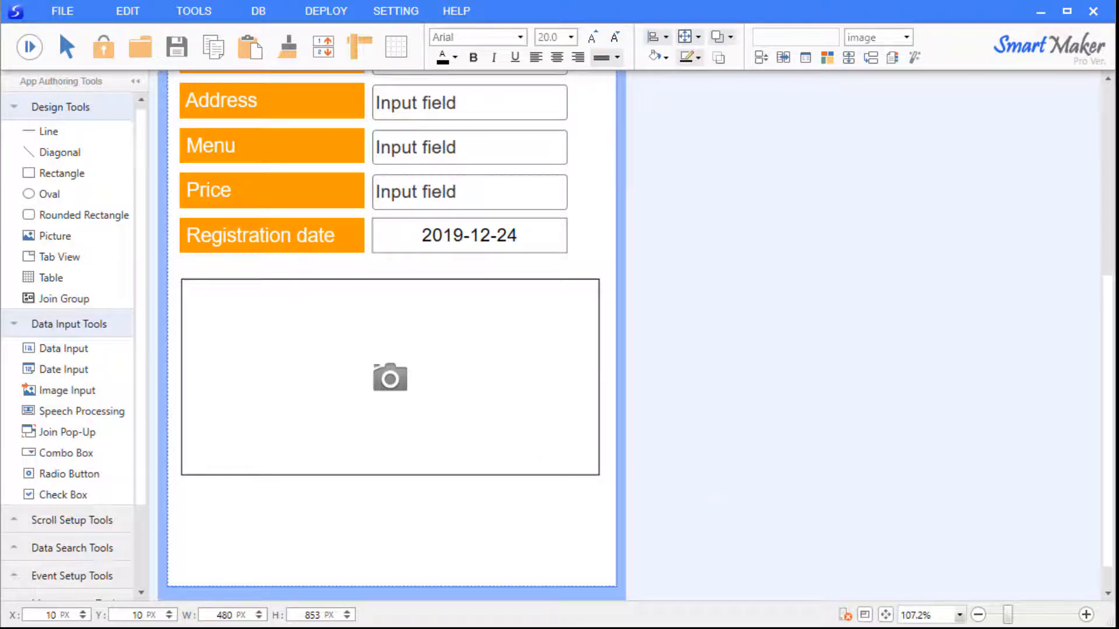
{"action": "scroll", "coordinate": [798, 379], "scroll_direction": "up", "scroll_amount": 5}
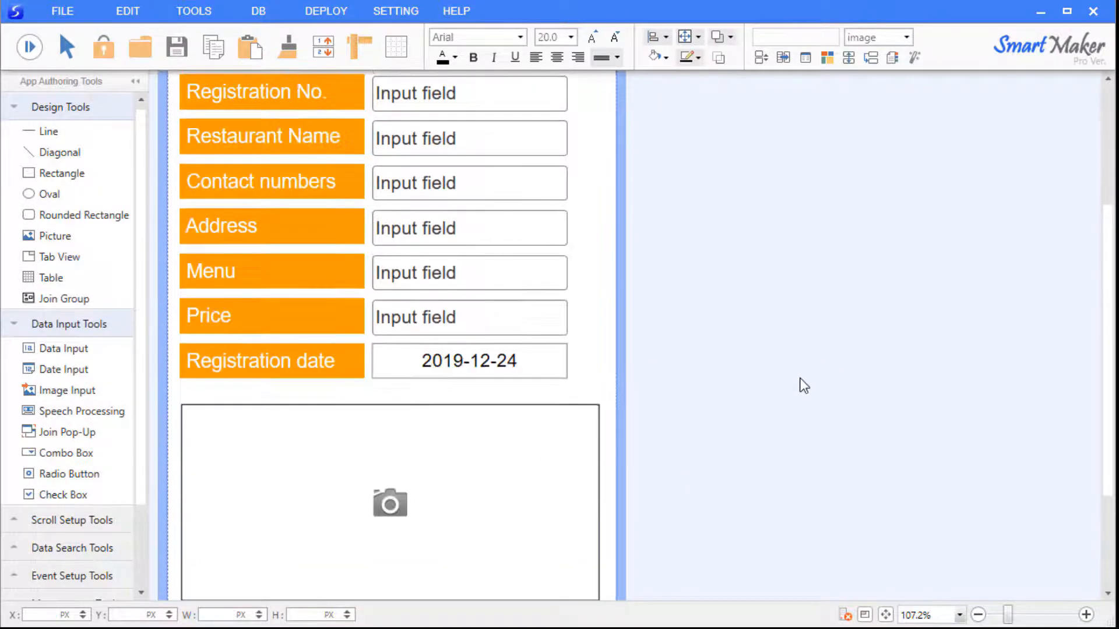
{"action": "left_click_drag", "start_coordinate": [1010, 609], "coordinate": [1000, 613]}
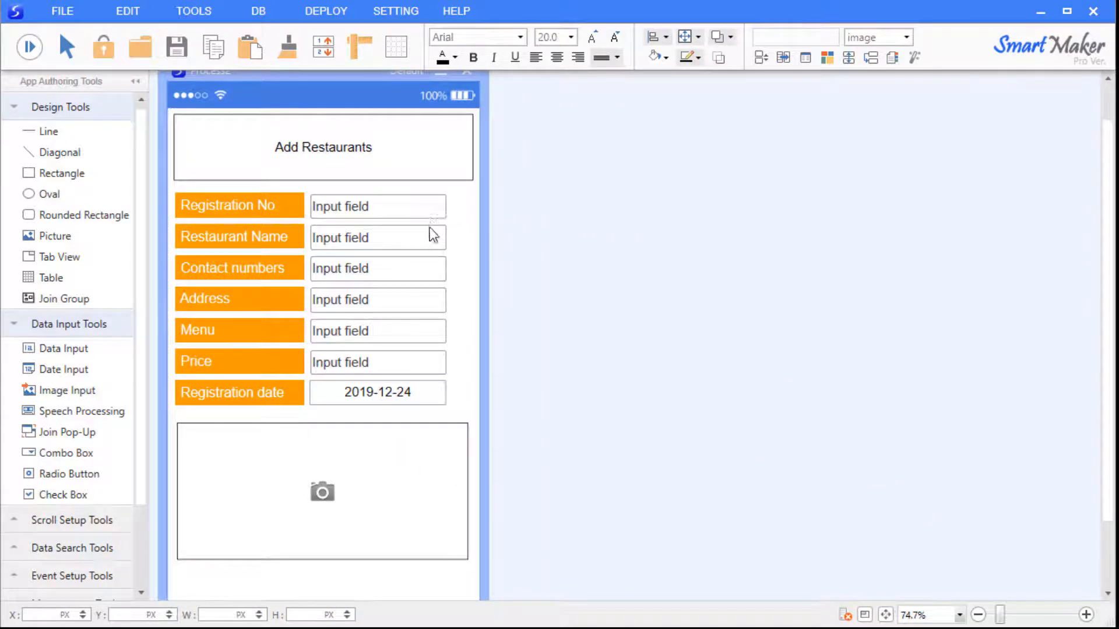
{"action": "left_click", "coordinate": [423, 296]}
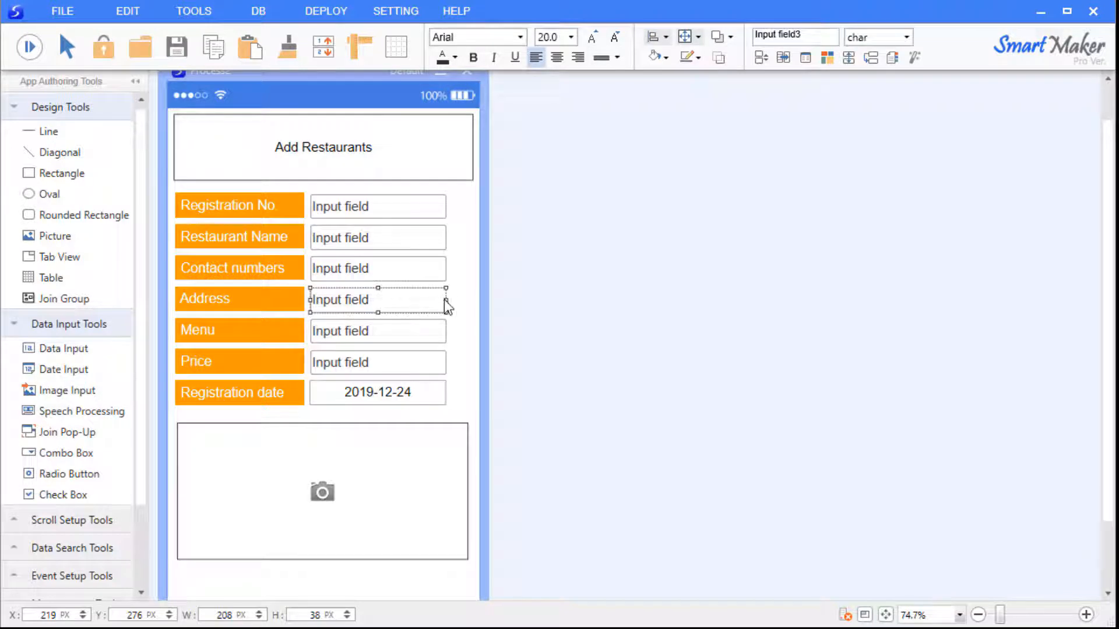
{"action": "left_click_drag", "start_coordinate": [446, 300], "coordinate": [478, 300]}
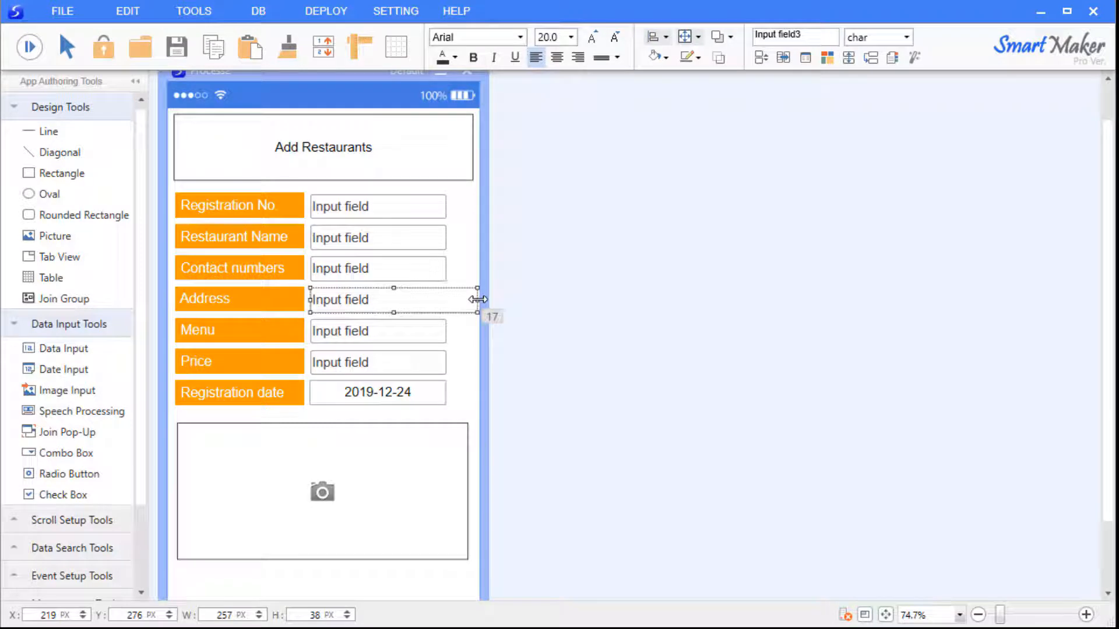
{"action": "left_click", "coordinate": [534, 299]}
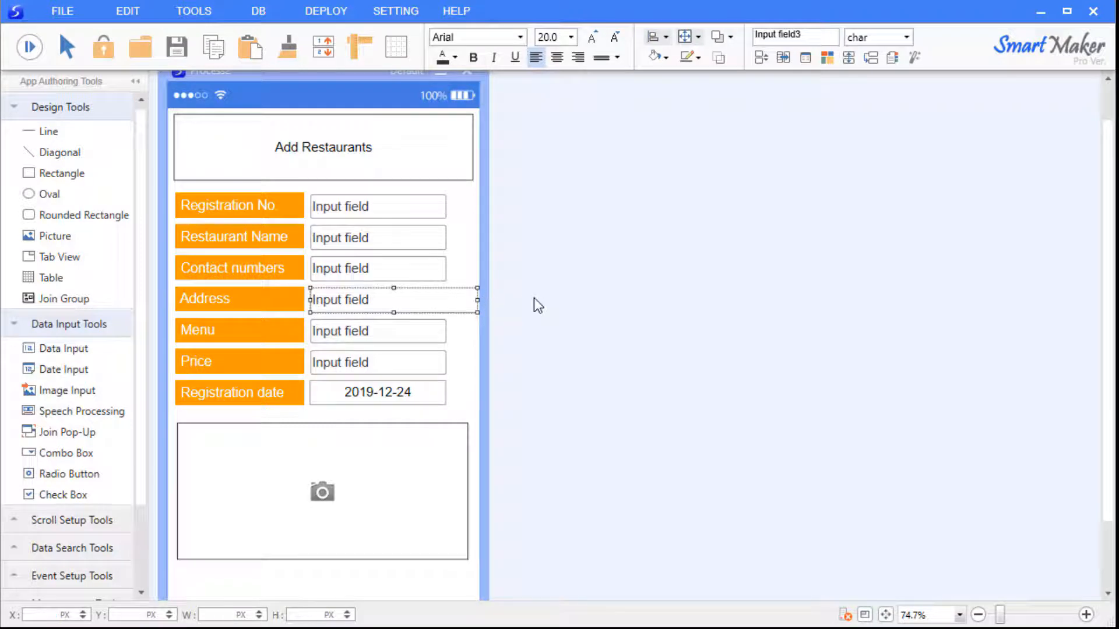
{"action": "mouse_move", "coordinate": [478, 301]}
{"action": "left_mouse_down"}
{"action": "mouse_move", "coordinate": [426, 300]}
{"action": "mouse_move", "coordinate": [478, 306]}
{"action": "left_mouse_up"}
{"action": "left_click", "coordinate": [470, 339]}
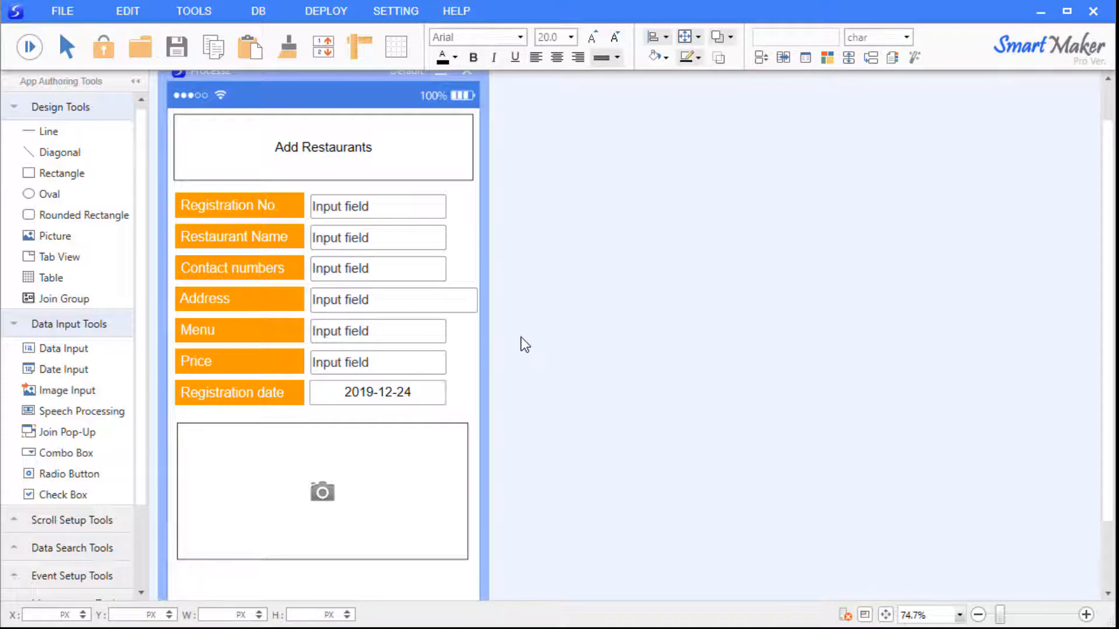
Set the Address field's maximum digits to 200 in its data properties.
{"action": "right_click", "coordinate": [411, 303]}
{"action": "left_click", "coordinate": [458, 335]}
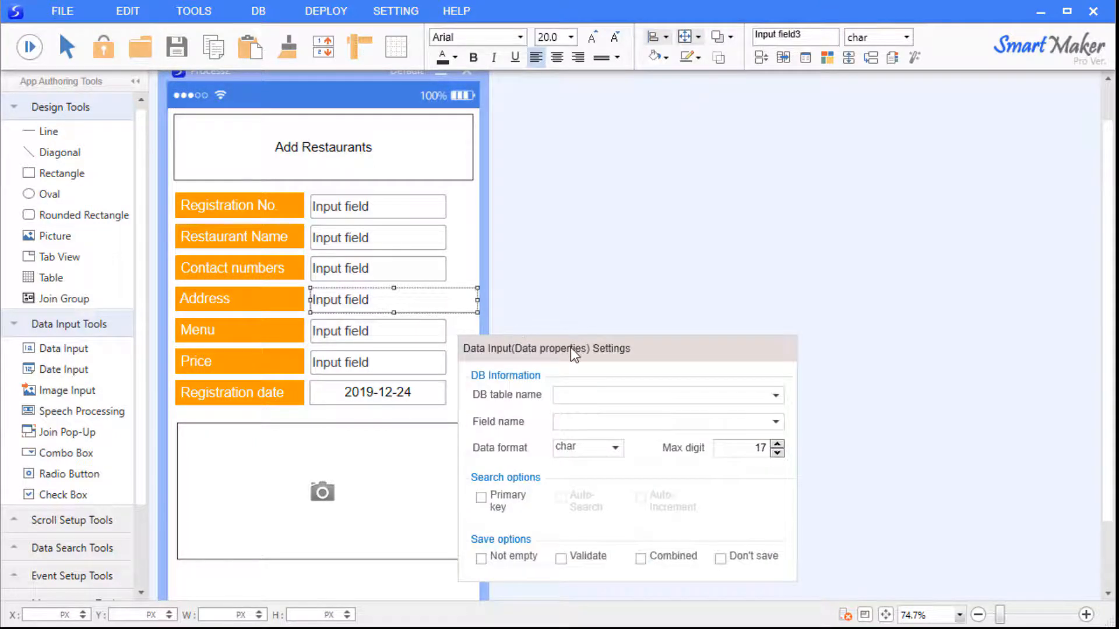
{"action": "left_click_drag", "start_coordinate": [571, 347], "coordinate": [619, 256]}
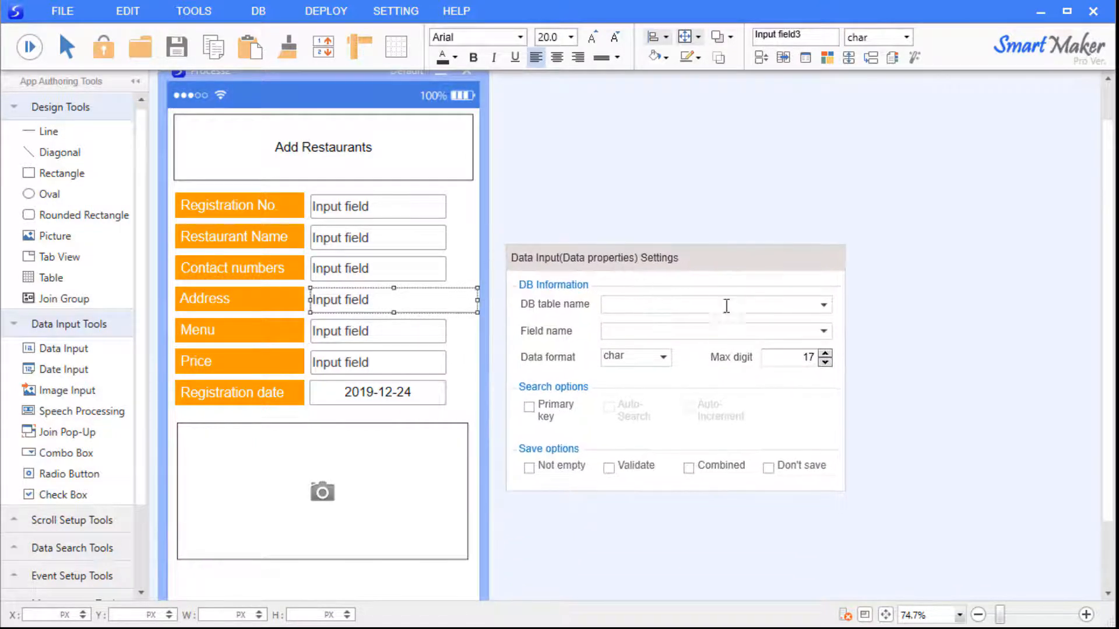
{"action": "left_click_drag", "start_coordinate": [787, 357], "coordinate": [918, 365]}
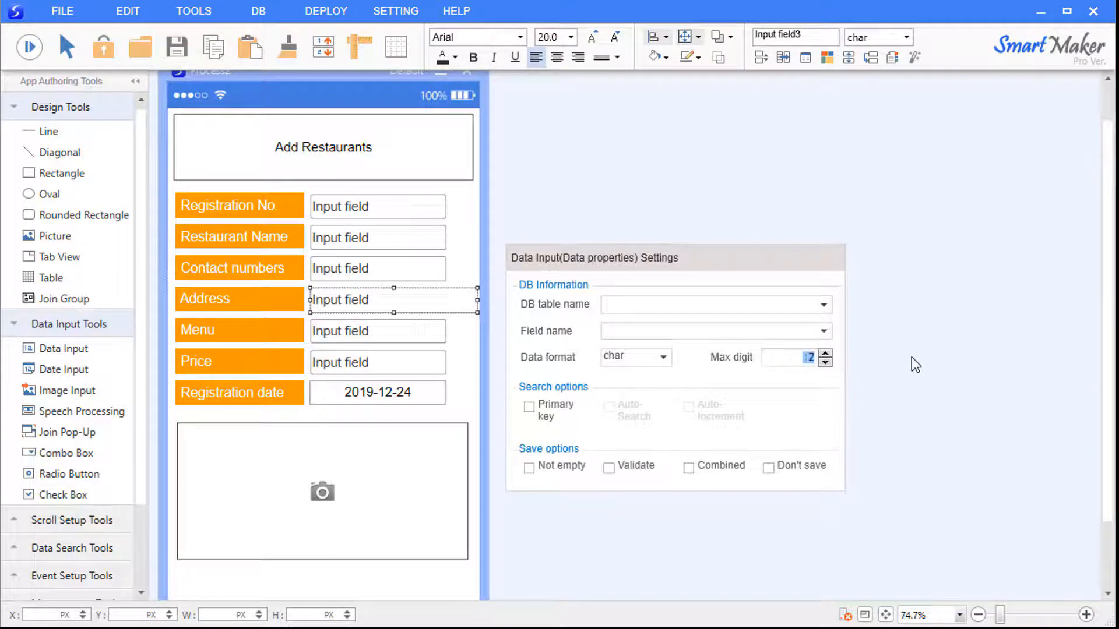
{"action": "type", "text": "200"}
{"action": "key", "text": "Return"}
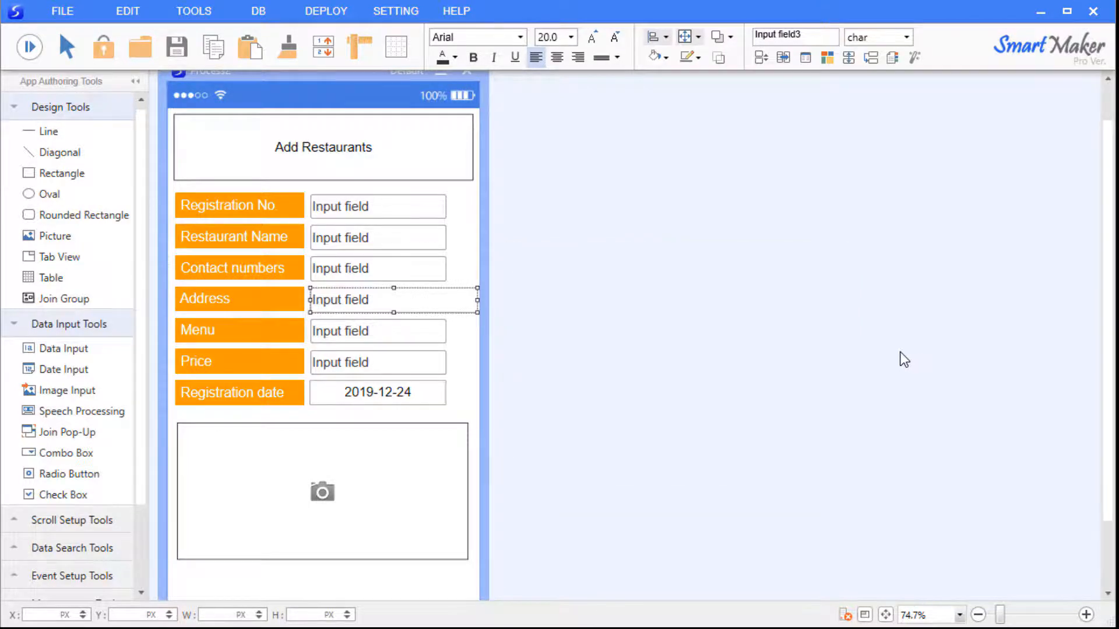
Lower the Registration No field's maximum digits in its data properties.
{"action": "right_click", "coordinate": [391, 214]}
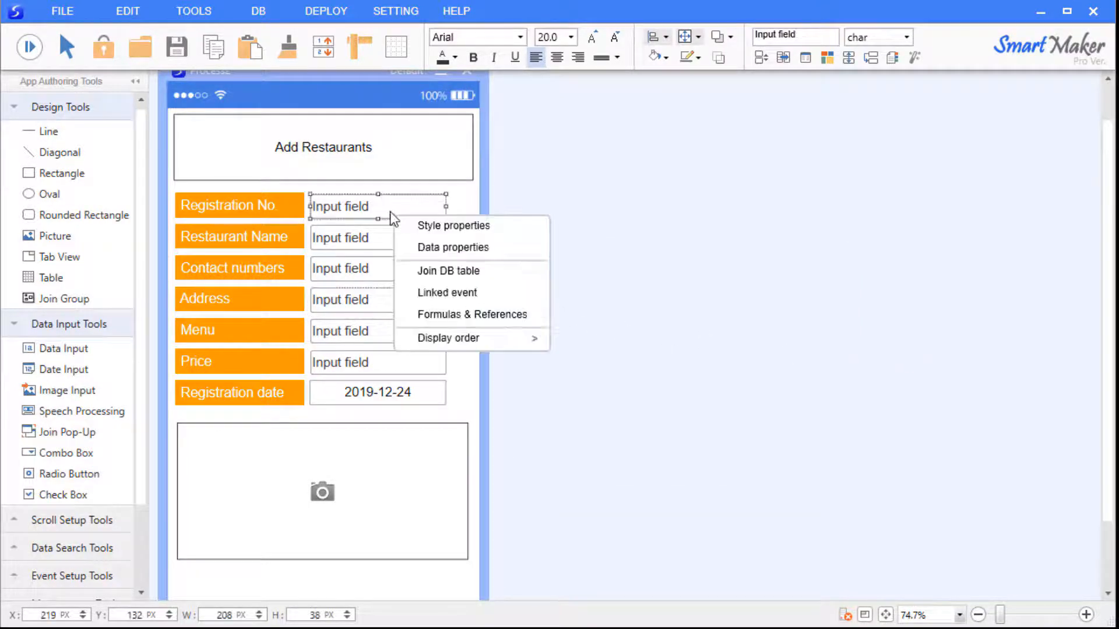
{"action": "left_click", "coordinate": [417, 246]}
{"action": "left_click_drag", "start_coordinate": [594, 253], "coordinate": [701, 219]}
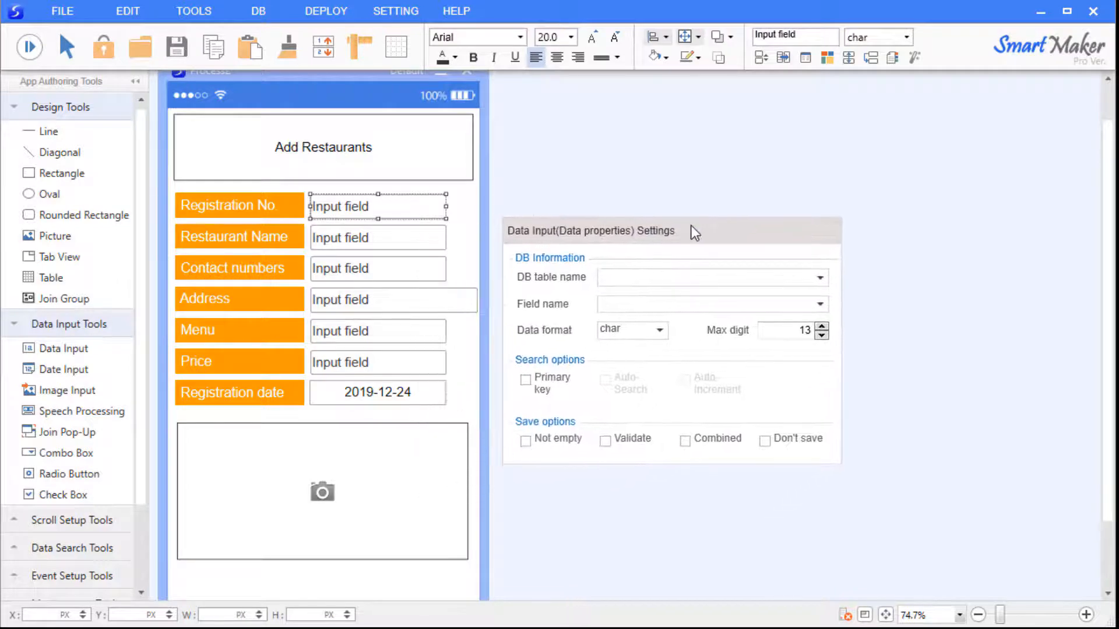
{"action": "left_click", "coordinate": [821, 336]}
{"action": "left_click", "coordinate": [821, 336]}
{"action": "left_click", "coordinate": [821, 336]}
{"action": "left_click", "coordinate": [869, 328]}
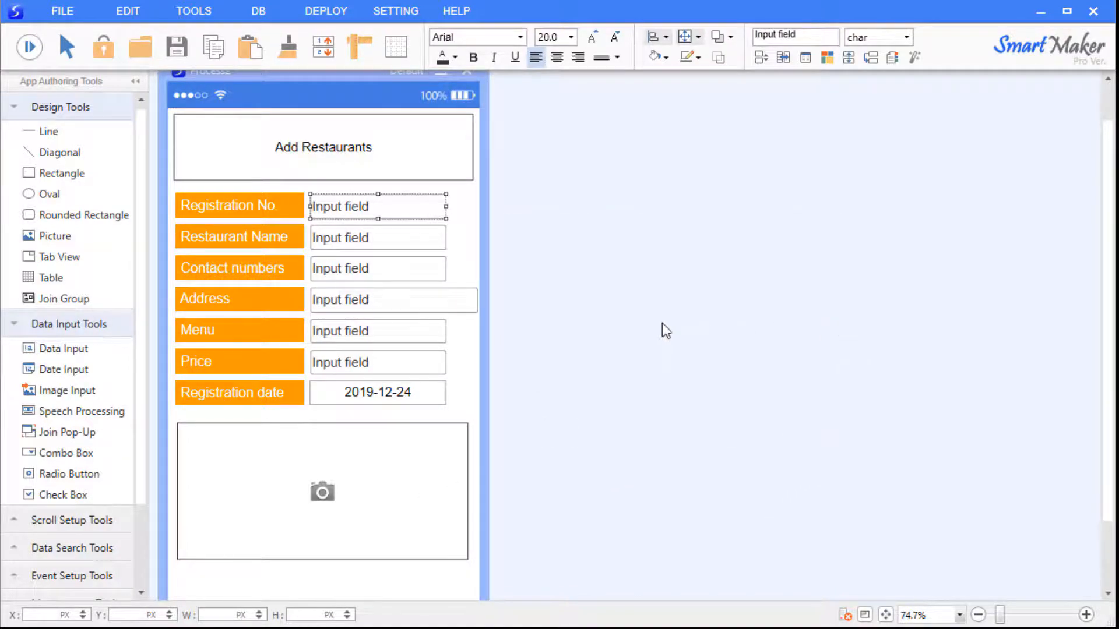
Set the Restaurant Name field's maximum digits to 20.
{"action": "right_click", "coordinate": [377, 242]}
{"action": "left_click", "coordinate": [435, 275]}
{"action": "left_click_drag", "start_coordinate": [571, 291], "coordinate": [686, 259]}
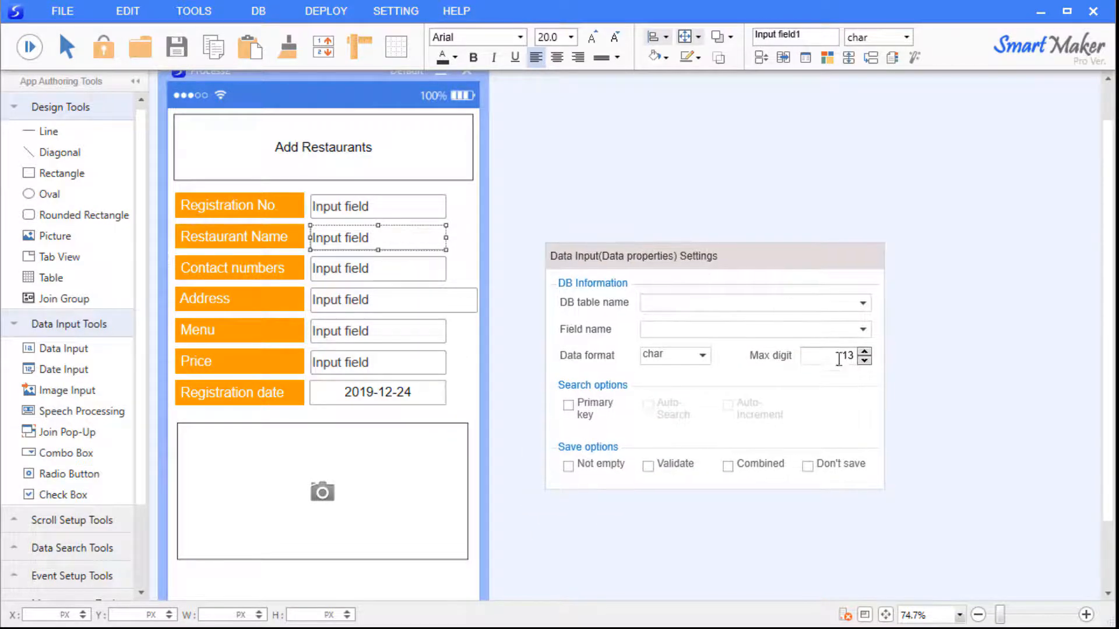
{"action": "left_click_drag", "start_coordinate": [837, 360], "coordinate": [909, 356]}
{"action": "type", "text": "20"}
{"action": "left_click", "coordinate": [914, 353]}
Check the maximum digit settings of the Contact numbers, Menu and Price fields.
{"action": "right_click", "coordinate": [412, 275]}
{"action": "left_click", "coordinate": [437, 305]}
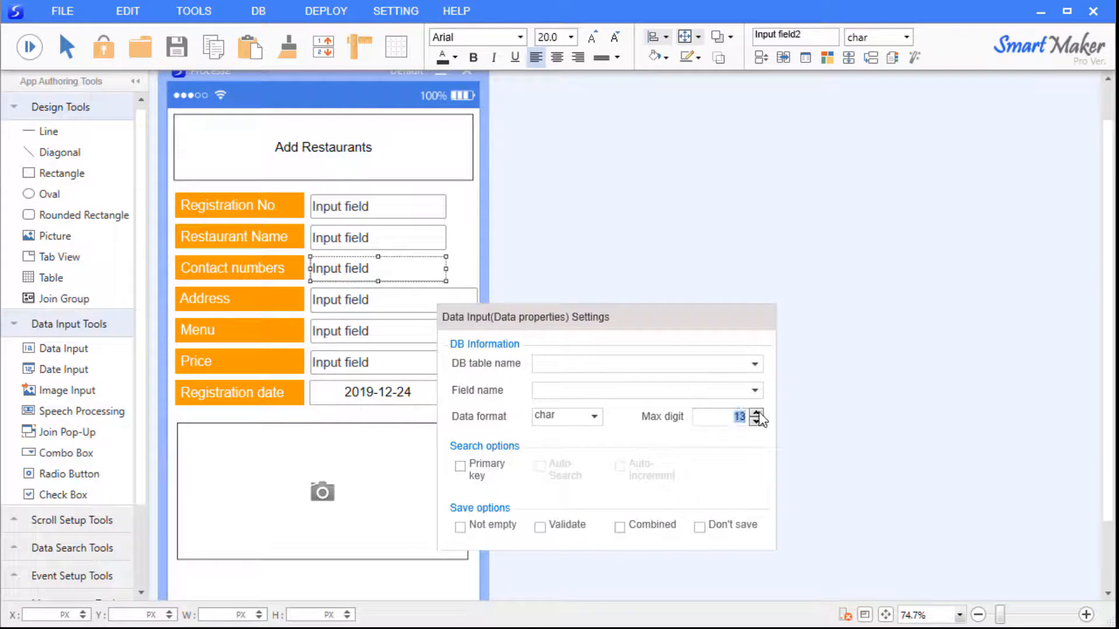
{"action": "left_click", "coordinate": [798, 412]}
{"action": "right_click", "coordinate": [443, 333]}
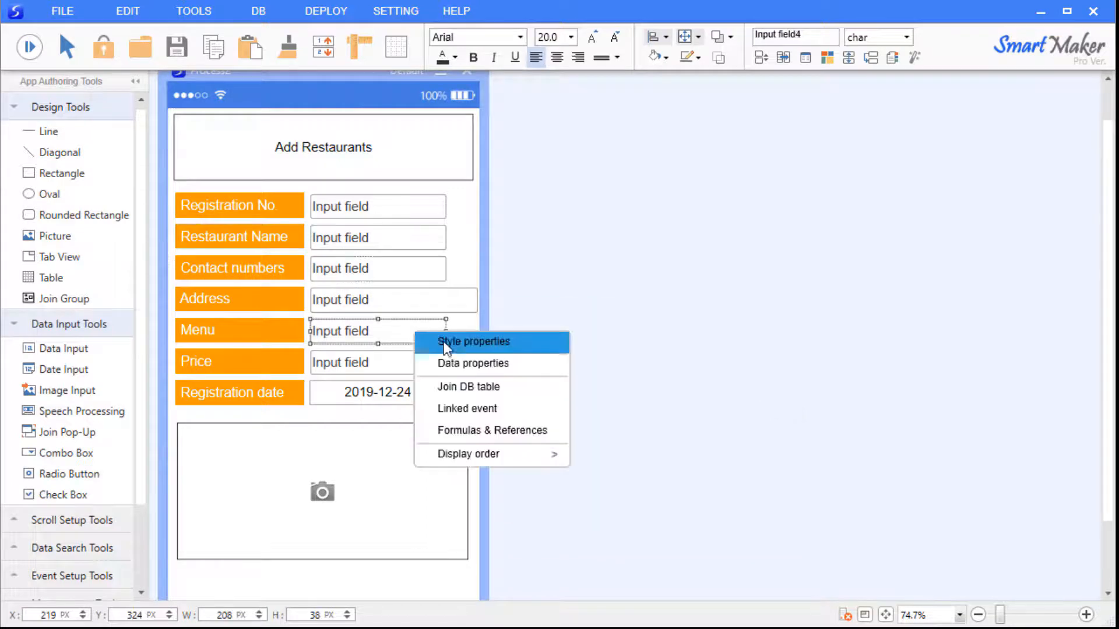
{"action": "left_click", "coordinate": [445, 277]}
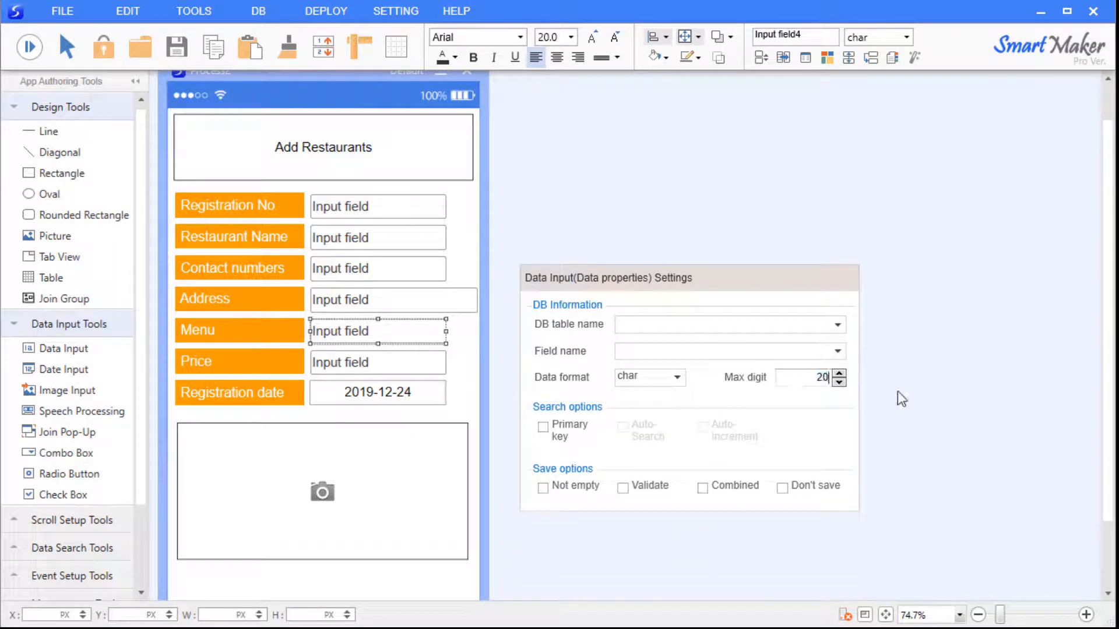
{"action": "left_click", "coordinate": [898, 391]}
{"action": "right_click", "coordinate": [377, 367]}
{"action": "left_click", "coordinate": [436, 401]}
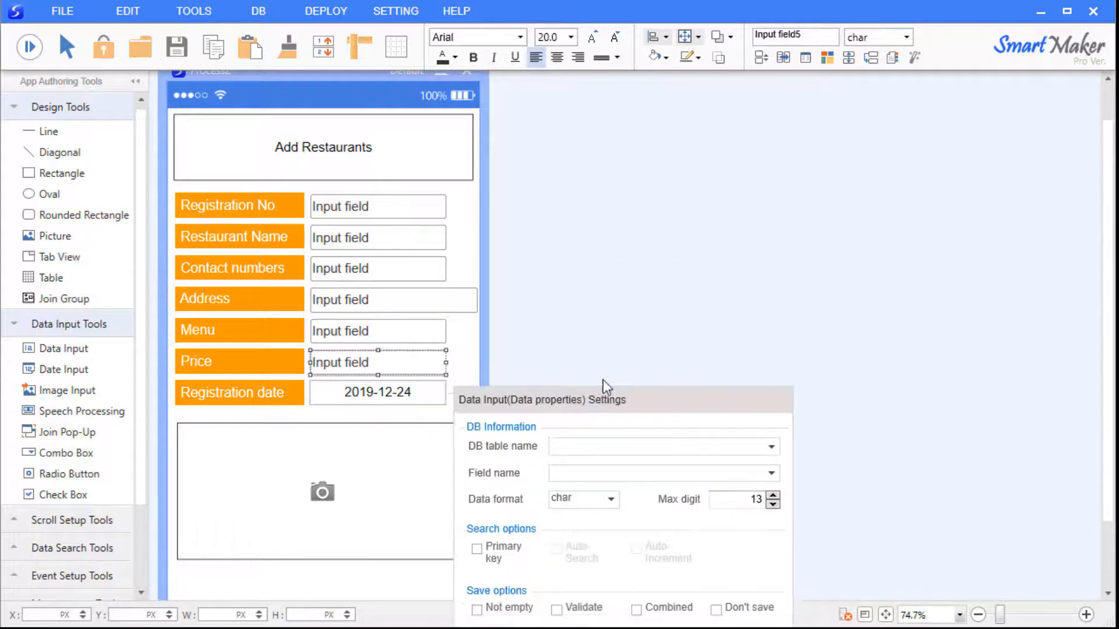
{"action": "left_click", "coordinate": [889, 364]}
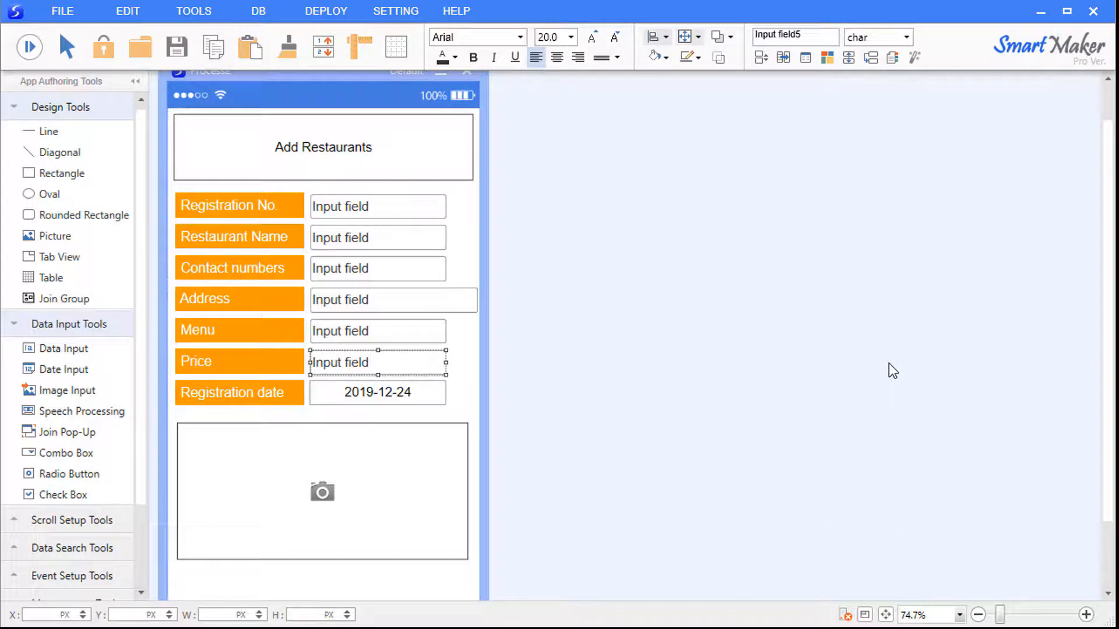
Set the Price field's style to numbers only, with comma separators allowed.
{"action": "right_click", "coordinate": [369, 359]}
{"action": "left_click", "coordinate": [425, 372]}
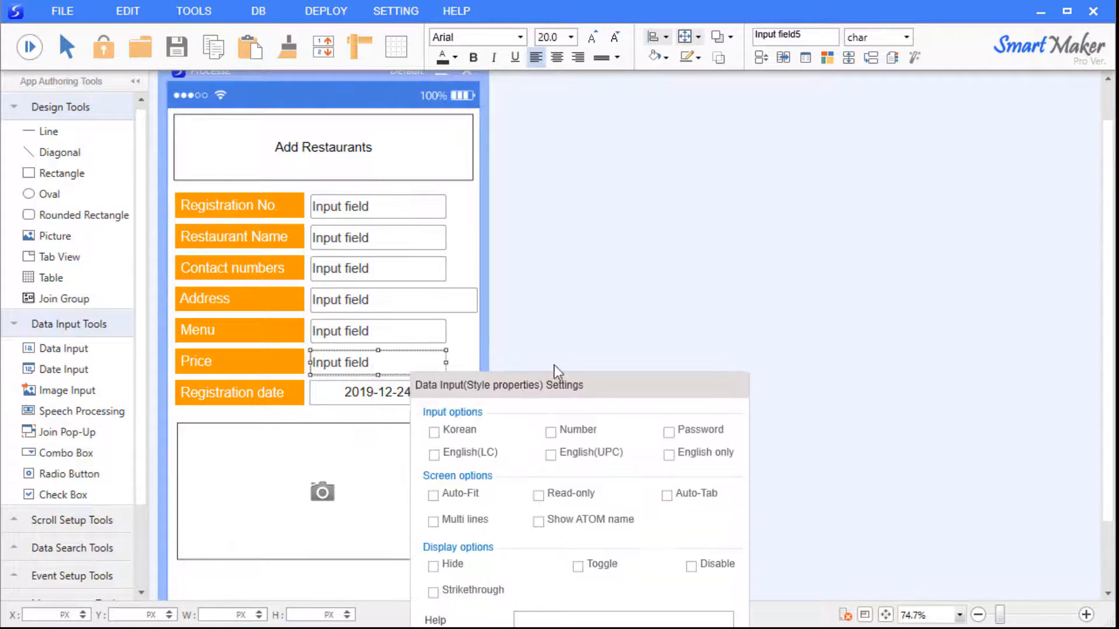
{"action": "left_click_drag", "start_coordinate": [523, 385], "coordinate": [638, 167]}
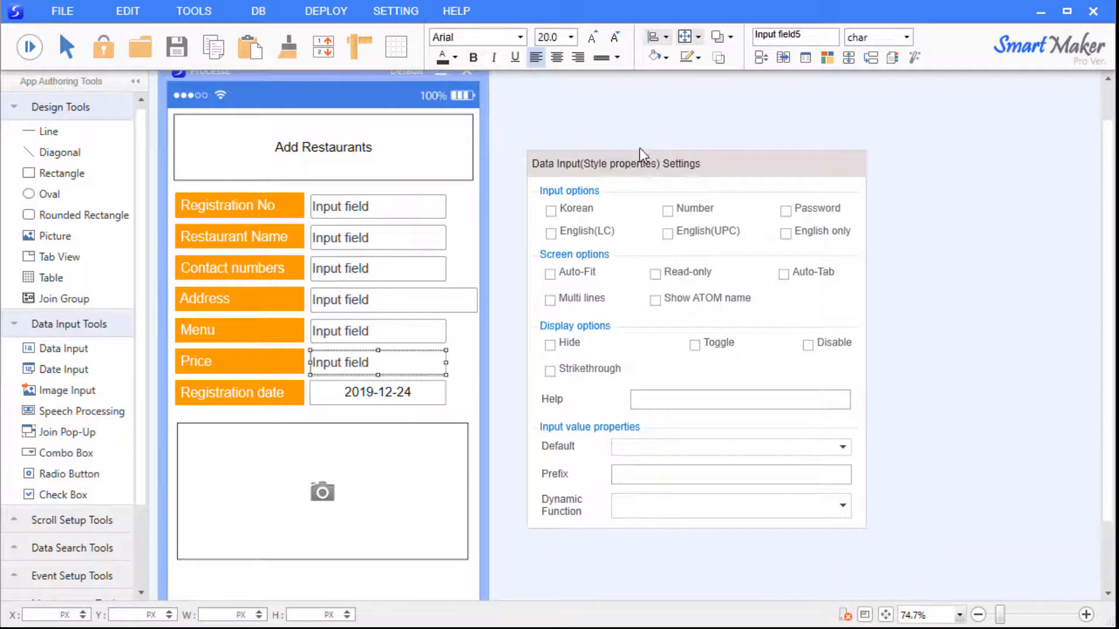
{"action": "left_click", "coordinate": [671, 210]}
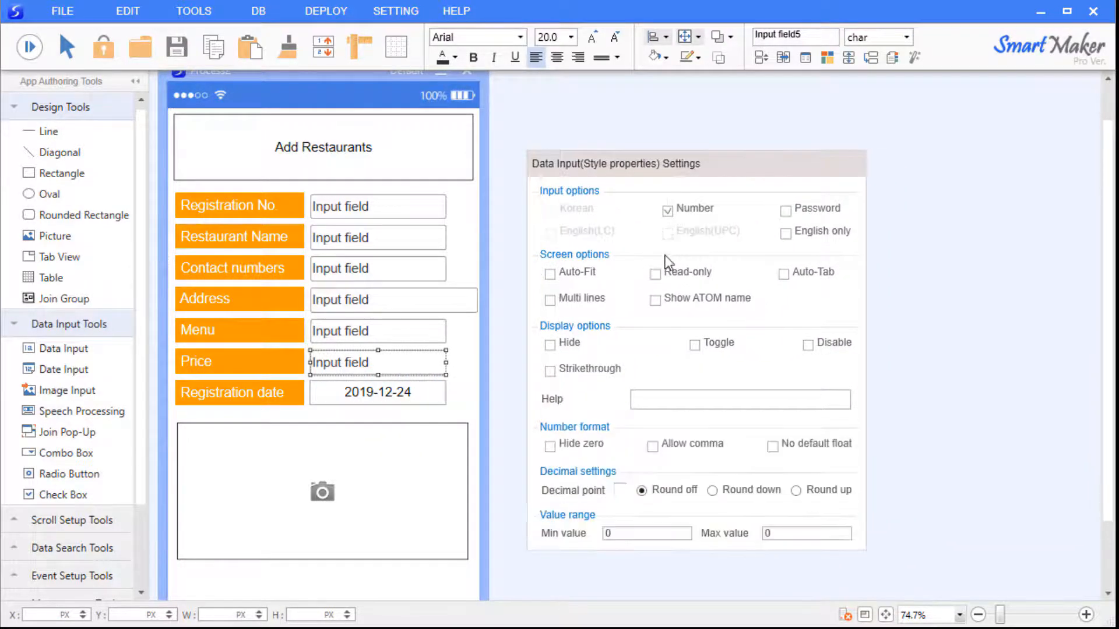
{"action": "left_click", "coordinate": [685, 450]}
Preview the form, enter 95000011 in Price to see 95,000,011, then stop preview.
{"action": "left_click", "coordinate": [960, 397]}
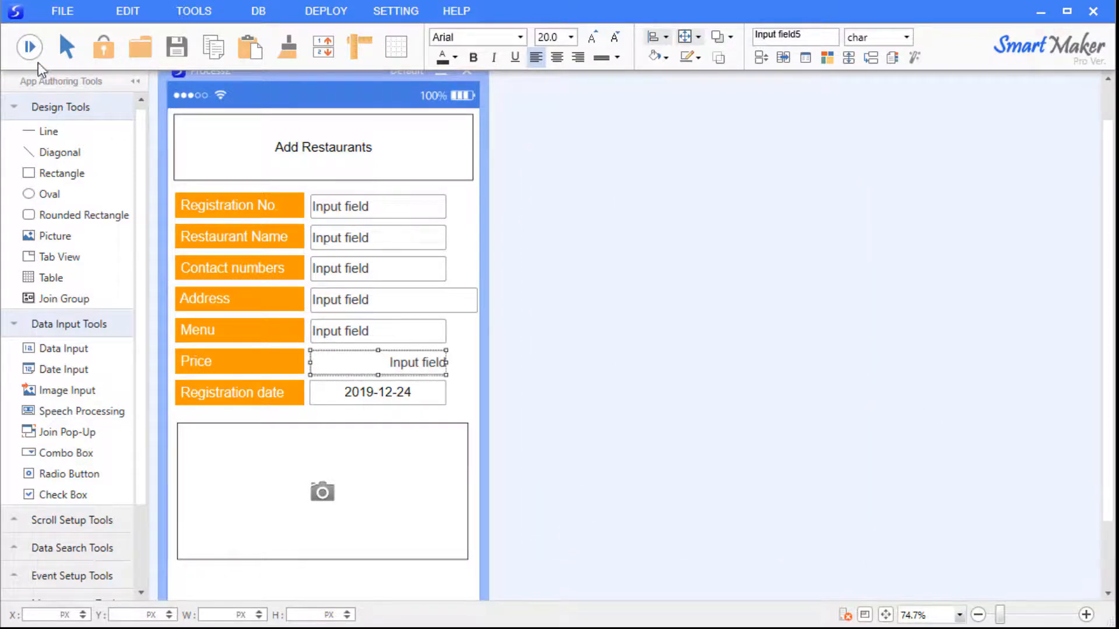
{"action": "left_click", "coordinate": [29, 47]}
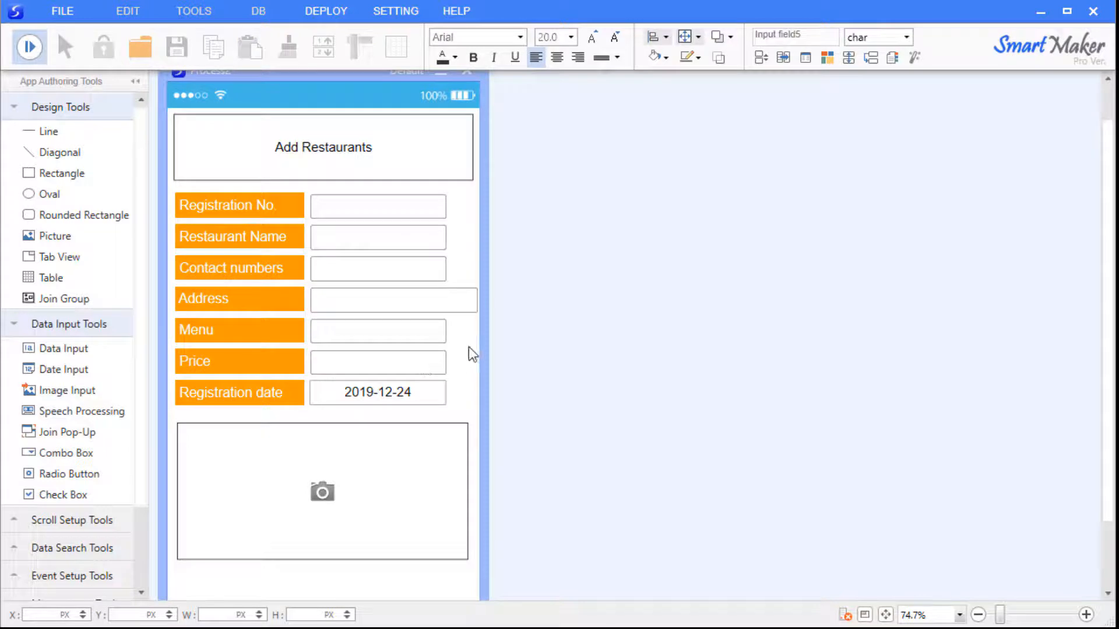
{"action": "type", "text": "95000011"}
{"action": "left_click", "coordinate": [26, 48]}
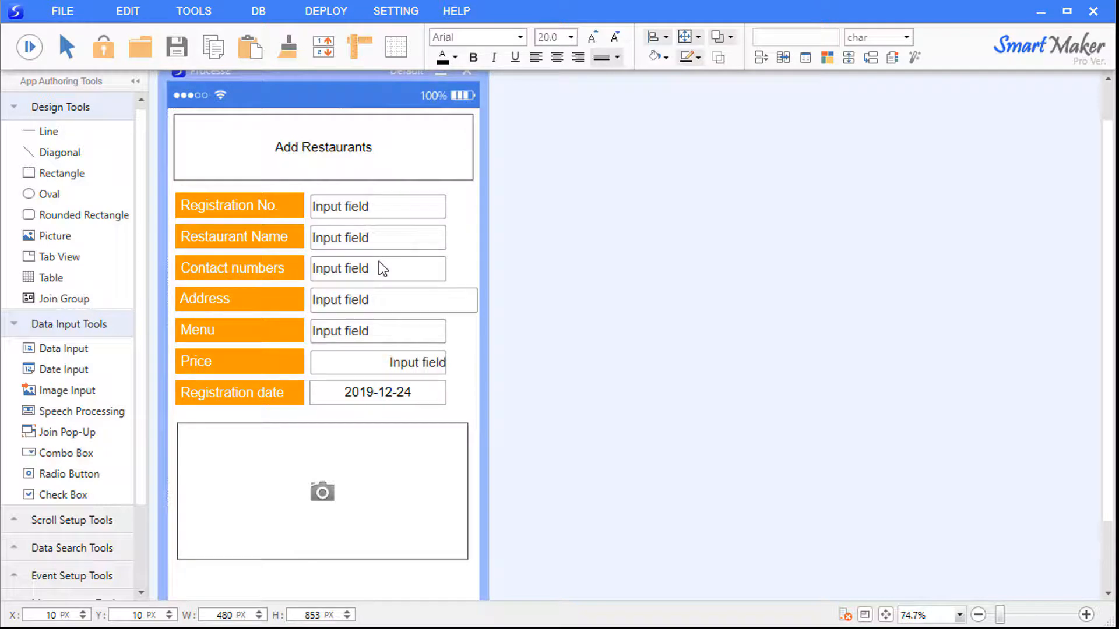
Set the Contact numbers field's Dynamic Function to Phone no. in its style properties.
{"action": "right_click", "coordinate": [382, 269]}
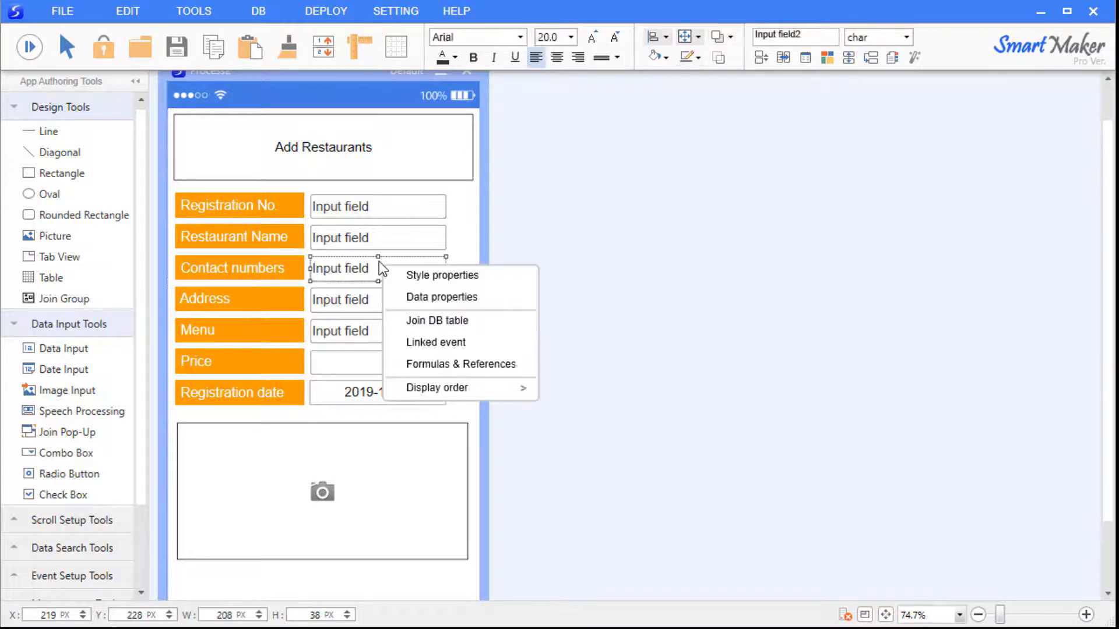
{"action": "left_click", "coordinate": [477, 276]}
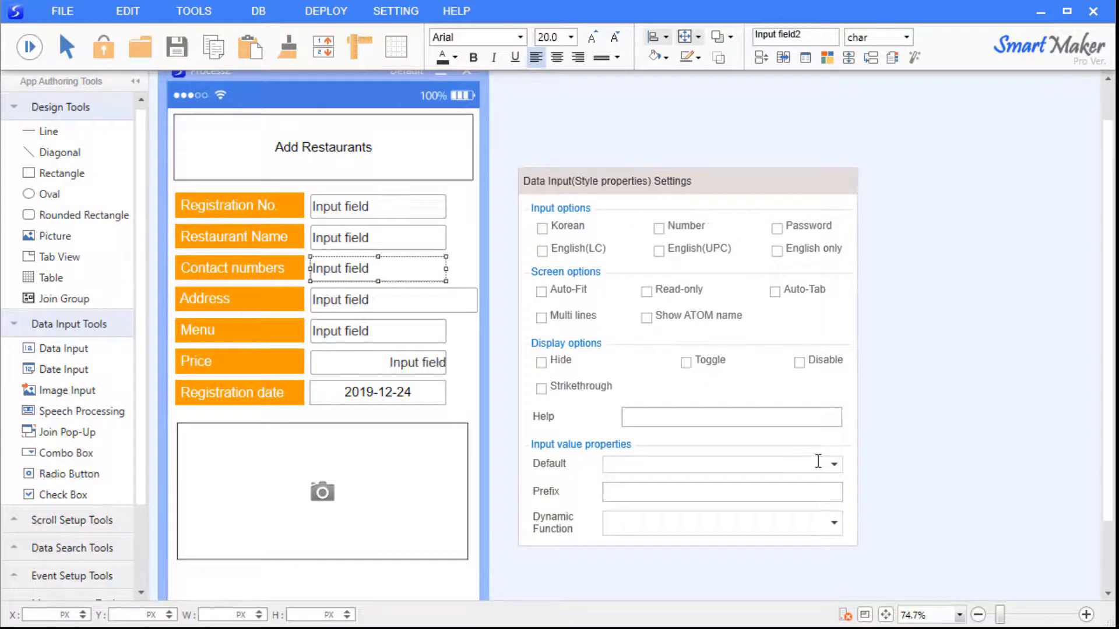
{"action": "left_click_drag", "start_coordinate": [707, 178], "coordinate": [707, 94]}
{"action": "left_click", "coordinate": [833, 438]}
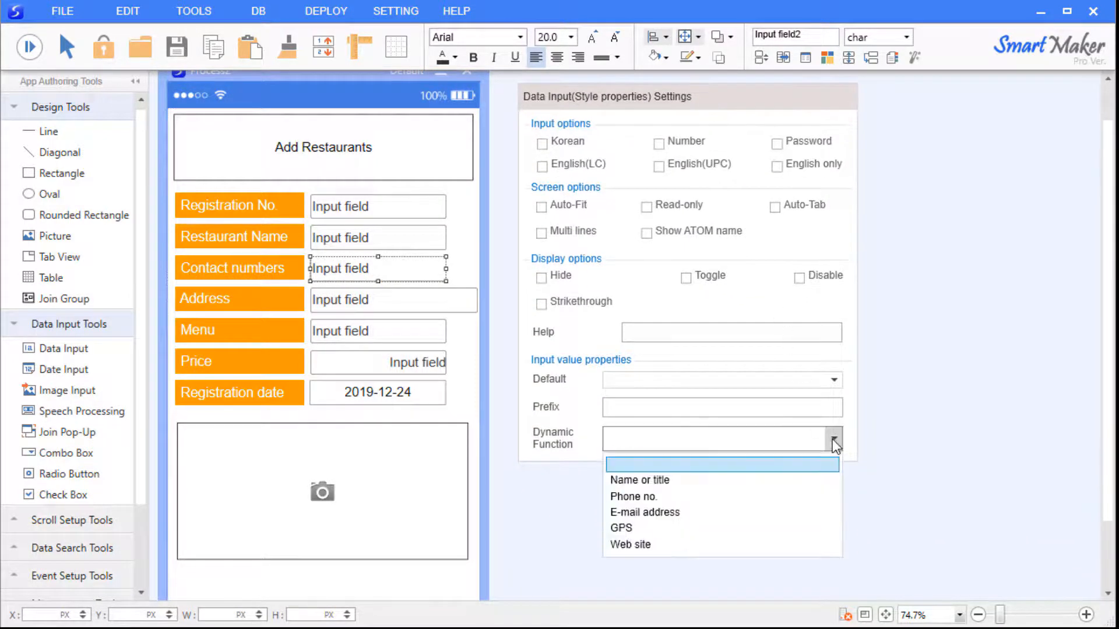
{"action": "left_click", "coordinate": [780, 497]}
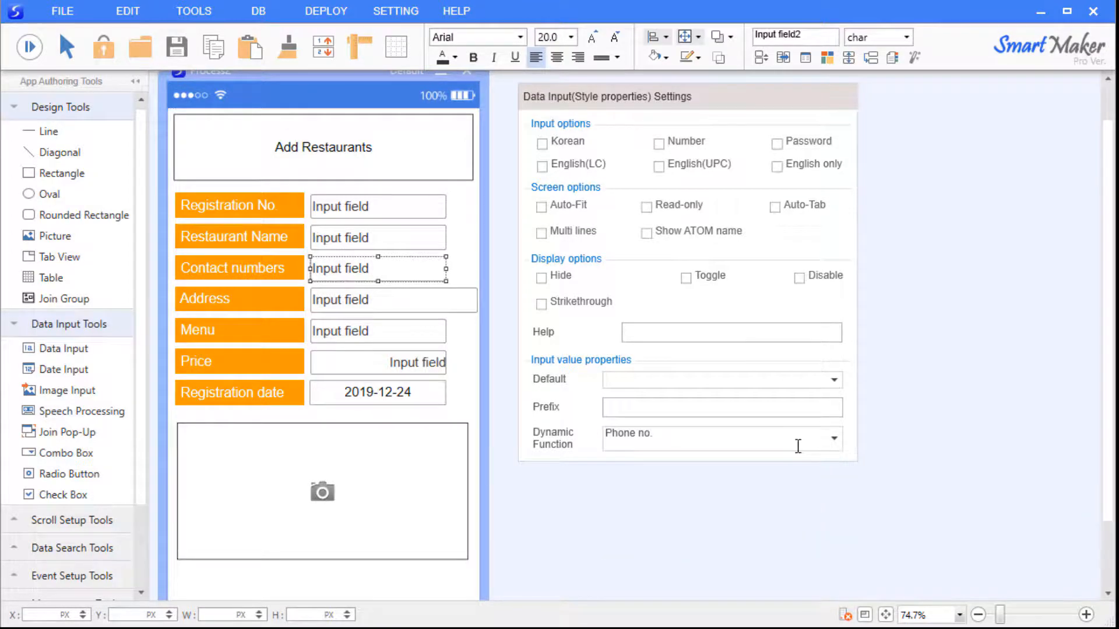
{"action": "left_click", "coordinate": [931, 411]}
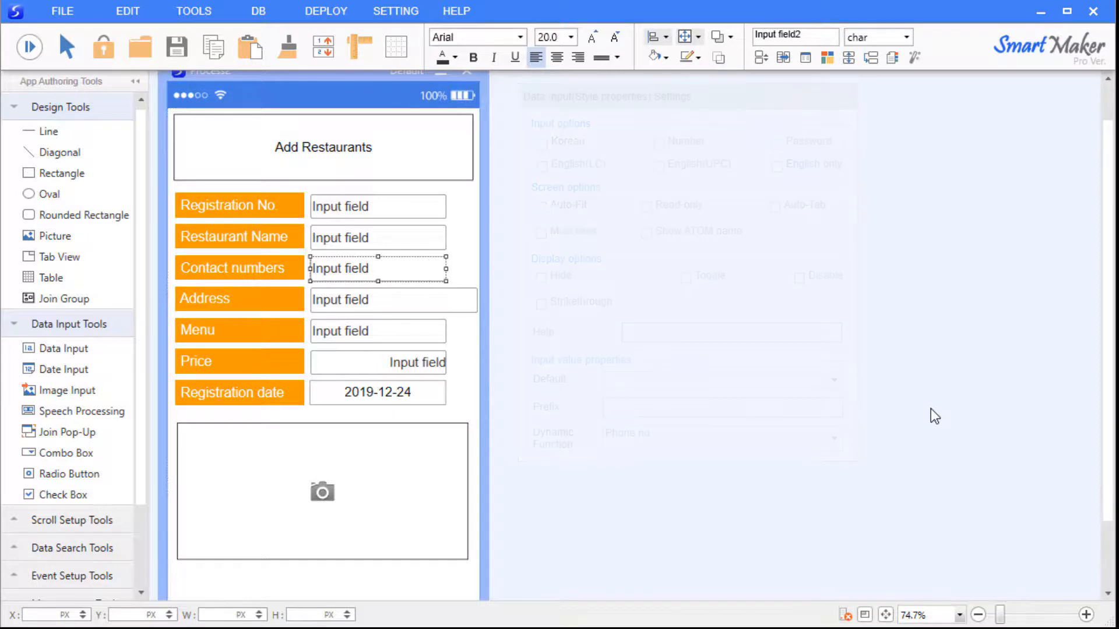
Set the Address field's Dynamic Function to GPS in its style properties.
{"action": "right_click", "coordinate": [361, 307]}
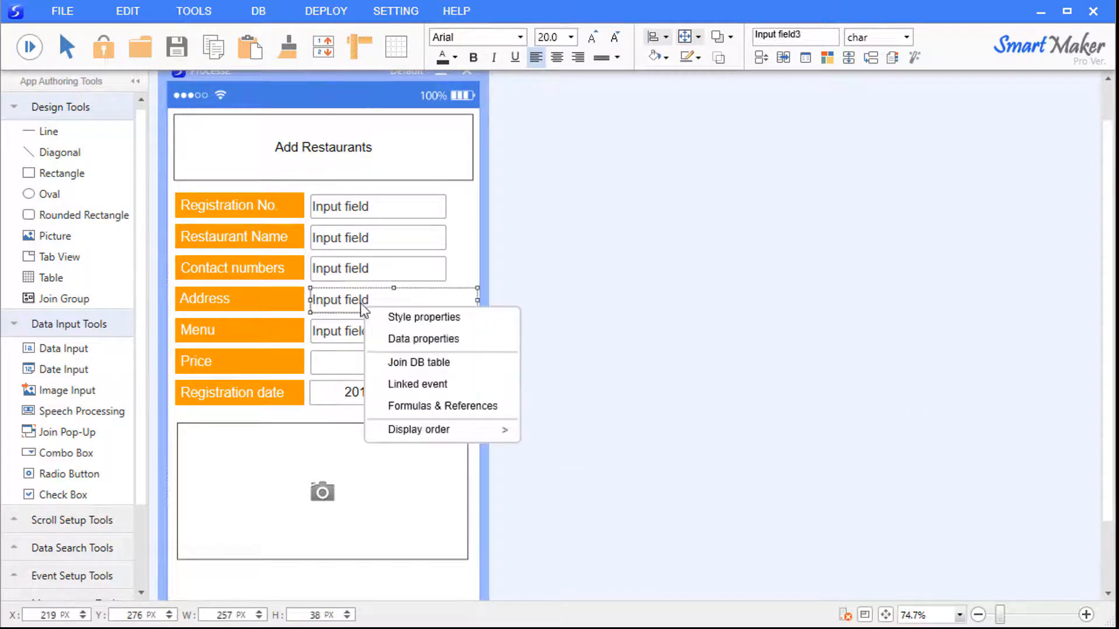
{"action": "left_click", "coordinate": [403, 317]}
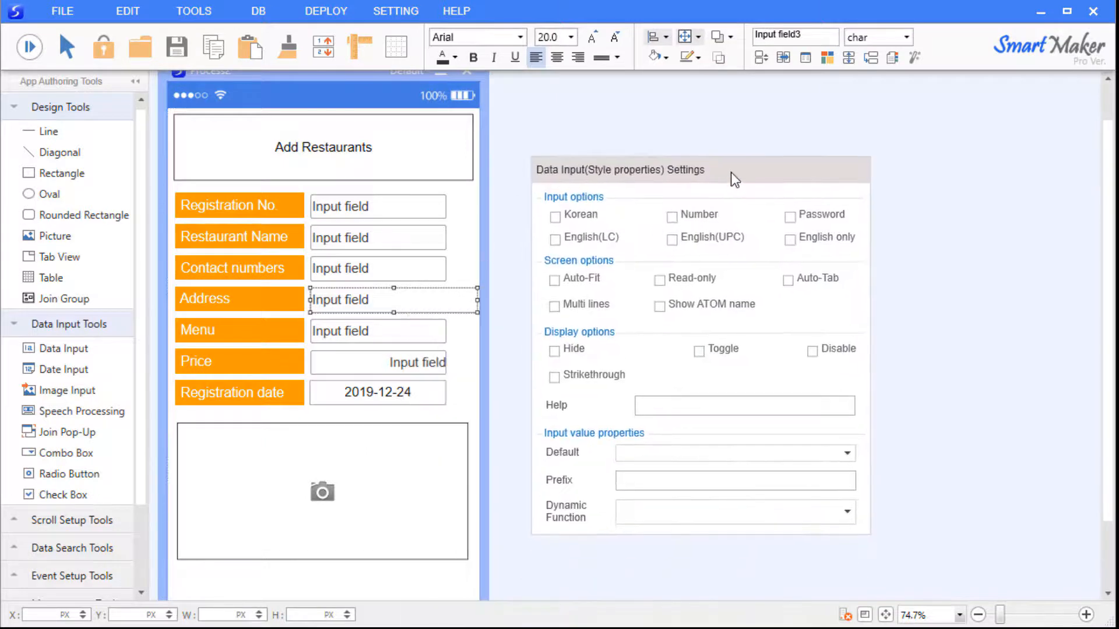
{"action": "left_click", "coordinate": [850, 473]}
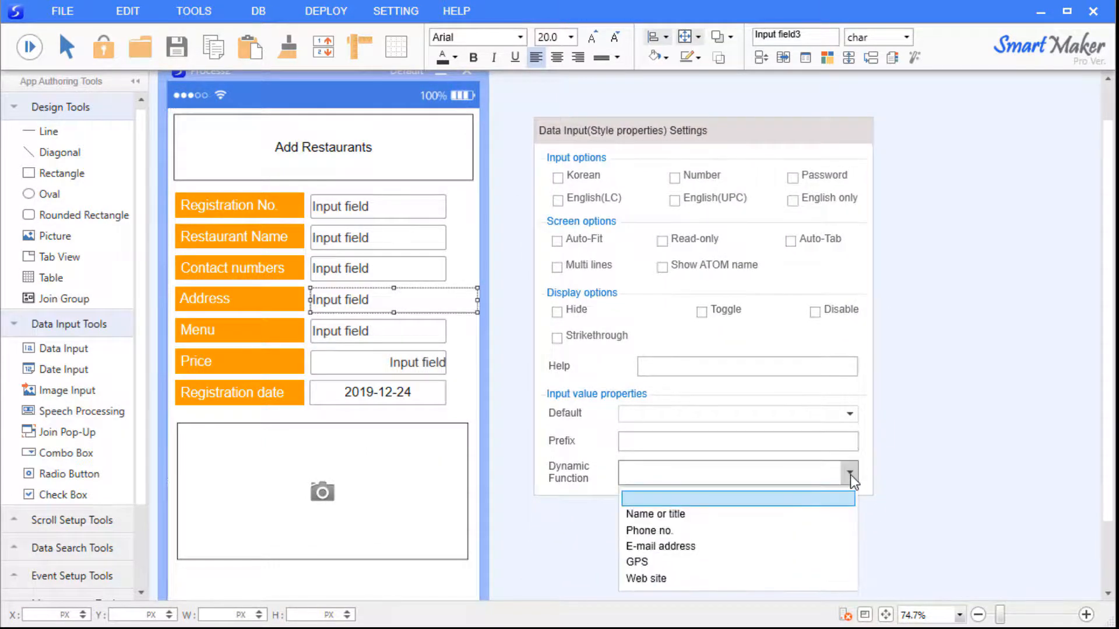
{"action": "left_click", "coordinate": [805, 563]}
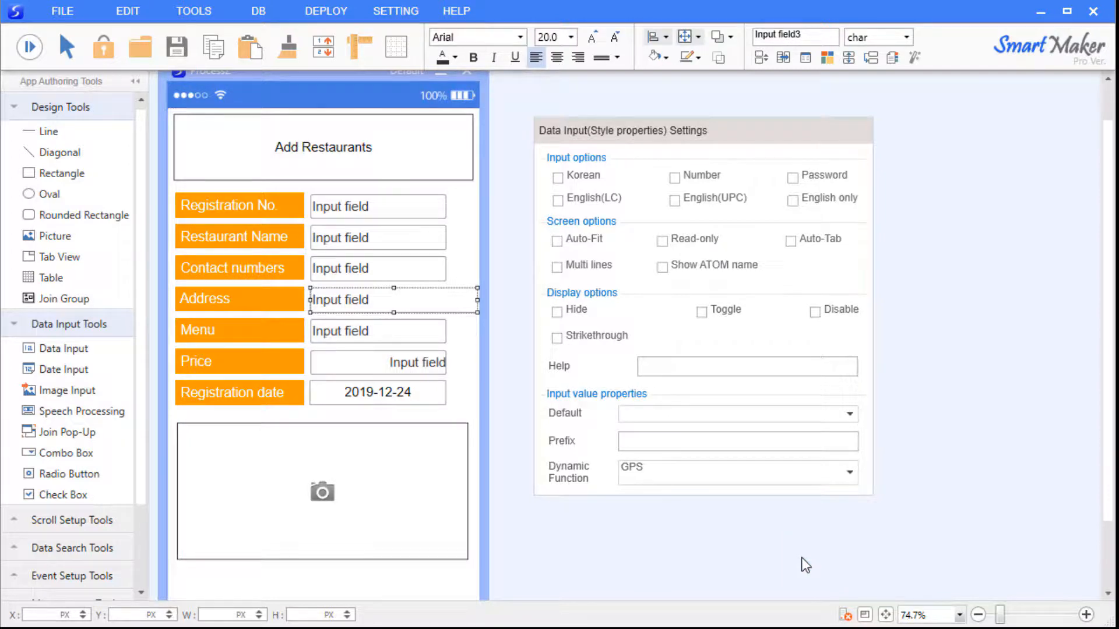
{"action": "left_click", "coordinate": [802, 558]}
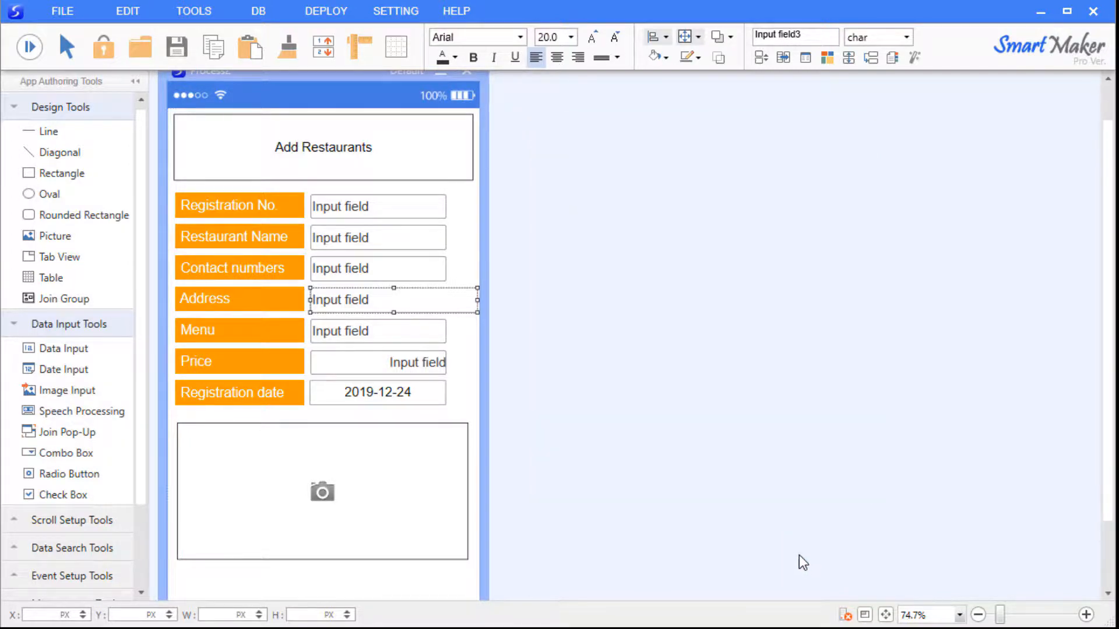
In preview, enter a sample New York street address in Address and explore its GPS map and Street View.
{"action": "left_click", "coordinate": [29, 46]}
{"action": "left_click", "coordinate": [418, 301]}
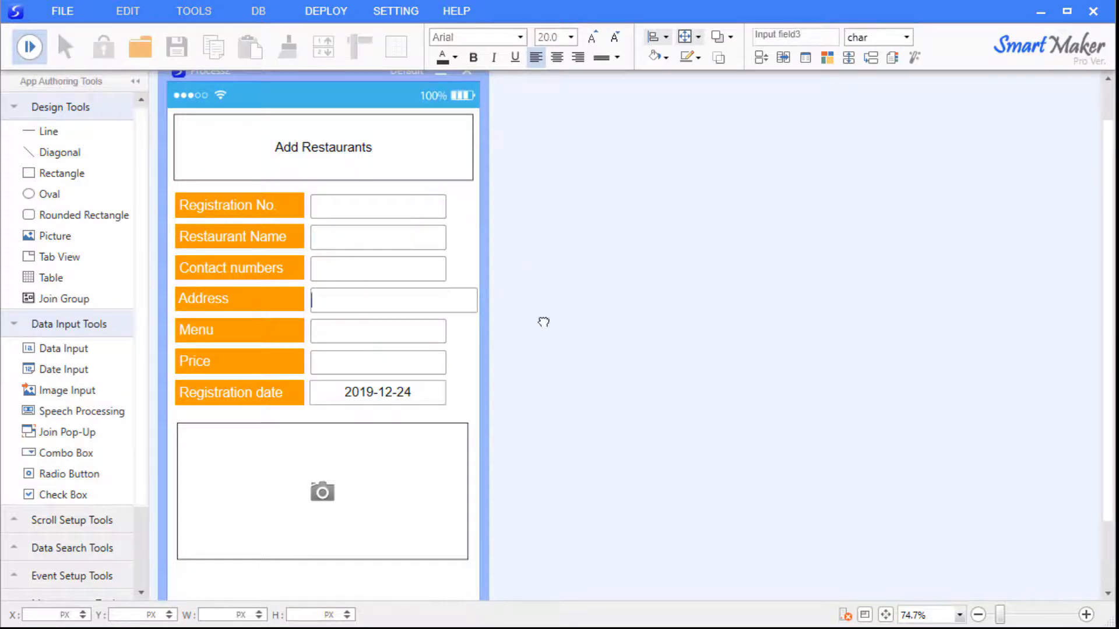
{"action": "type", "text": "20 W 34th St, new"}
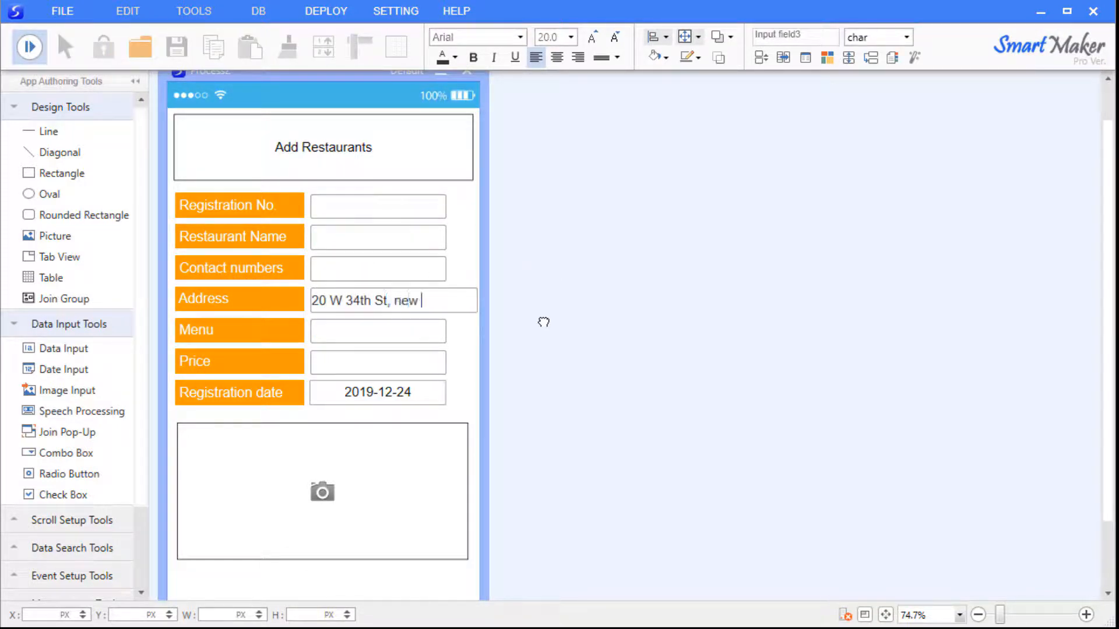
{"action": "key", "text": "BackSpace"}
{"action": "key", "text": "BackSpace"}
{"action": "key", "text": "BackSpace"}
{"action": "key", "text": "BackSpace"}
{"action": "type", "text": "New York, NY 10001, Uni"}
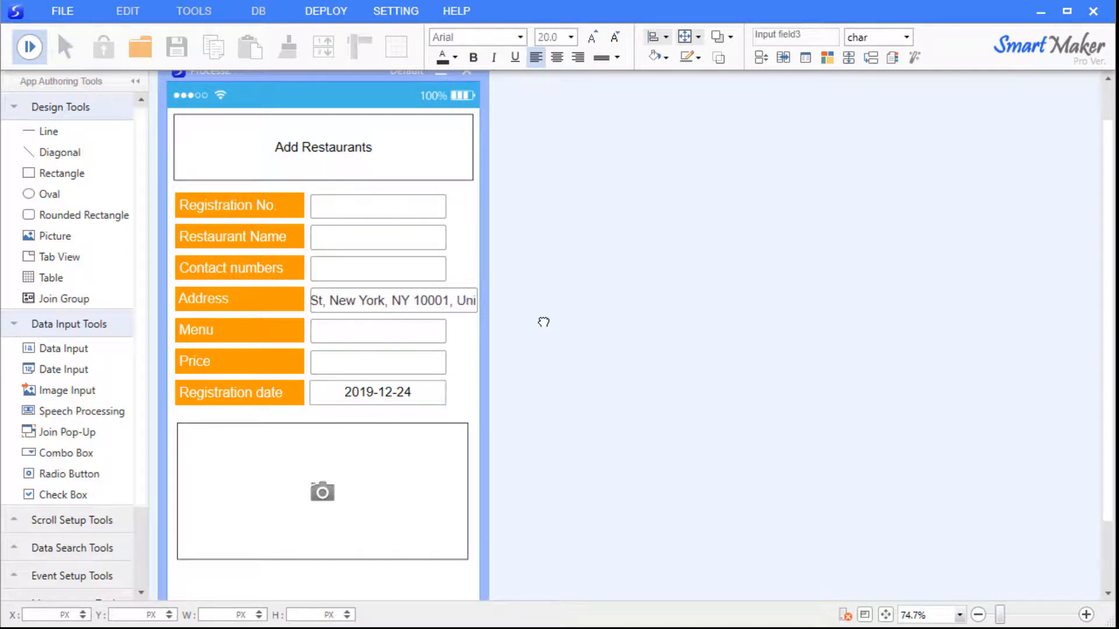
{"action": "type", "text": "ted States"}
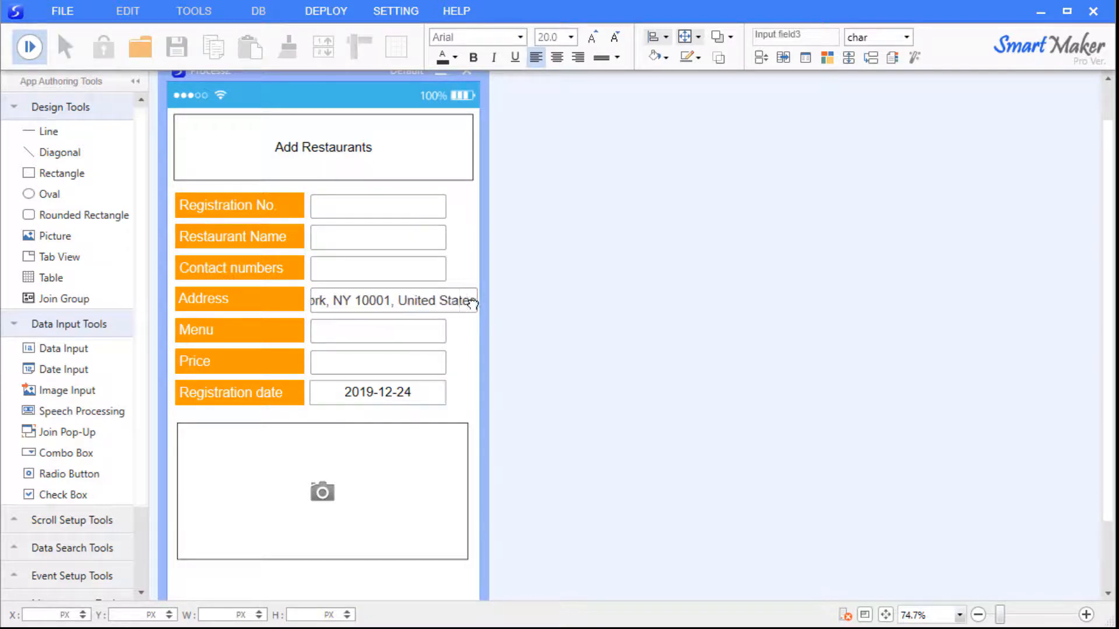
{"action": "left_click", "coordinate": [470, 303]}
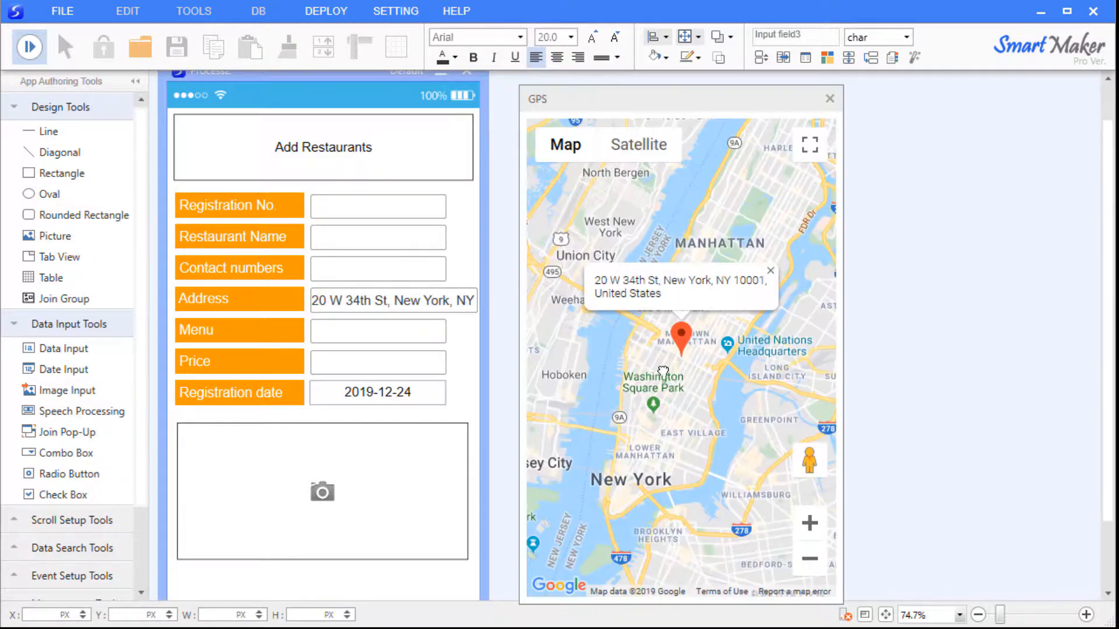
{"action": "scroll", "coordinate": [715, 355], "scroll_direction": "up", "scroll_amount": 4}
{"action": "left_click_drag", "start_coordinate": [636, 379], "coordinate": [729, 391]}
{"action": "scroll", "coordinate": [693, 404], "scroll_direction": "up", "scroll_amount": 1}
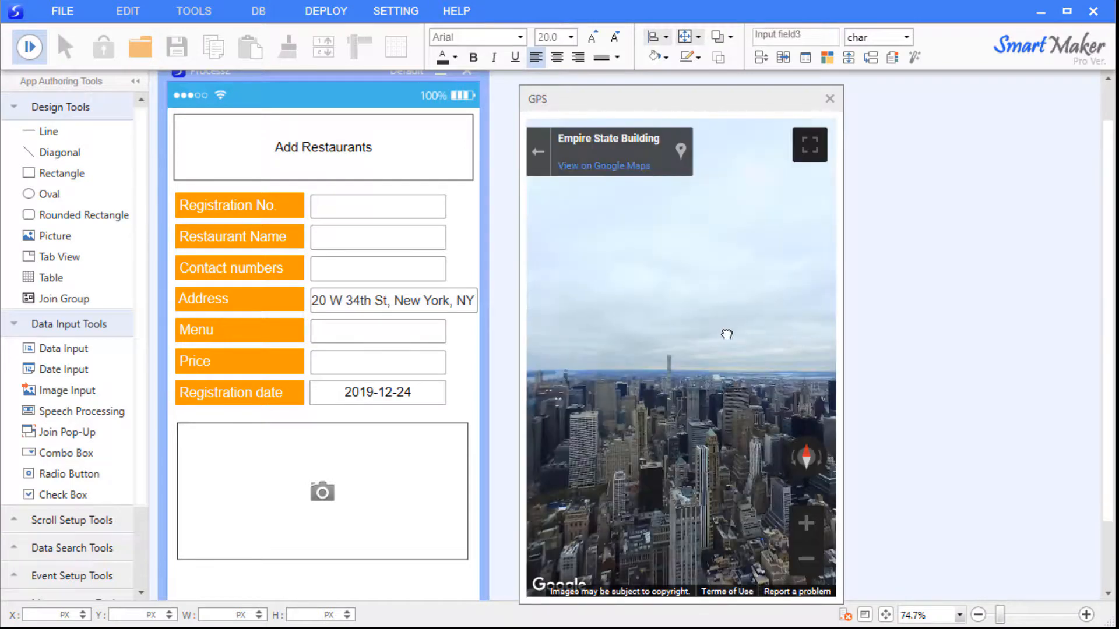
{"action": "left_click_drag", "start_coordinate": [694, 346], "coordinate": [711, 170]}
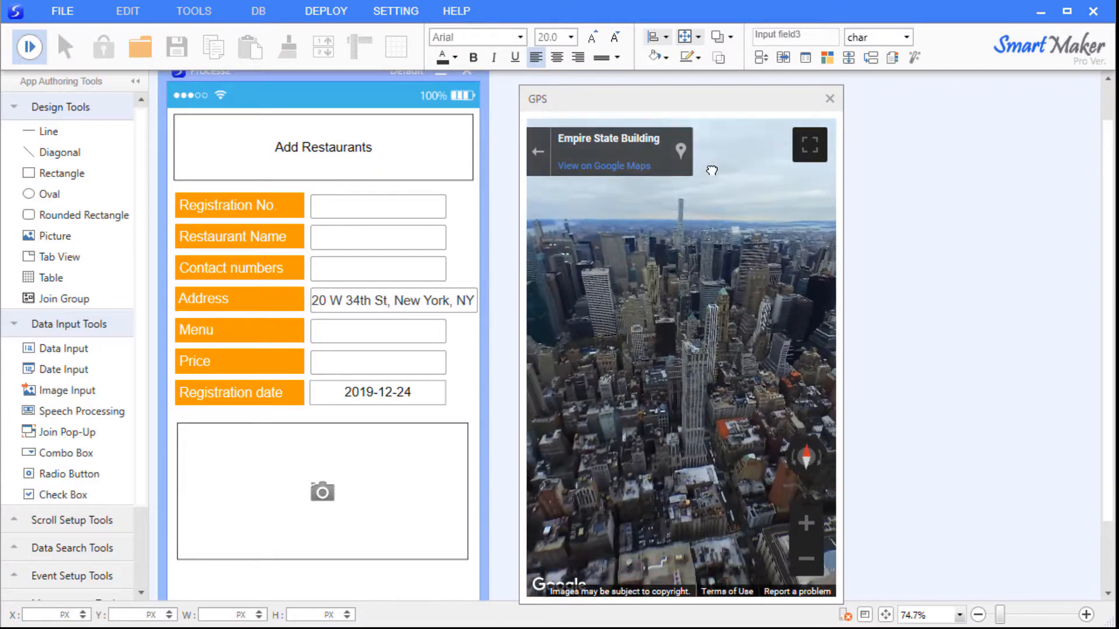
{"action": "left_click", "coordinate": [829, 98]}
Enter a sample phone number in Contact numbers, open the dialer, then stop the preview.
{"action": "left_click", "coordinate": [350, 269]}
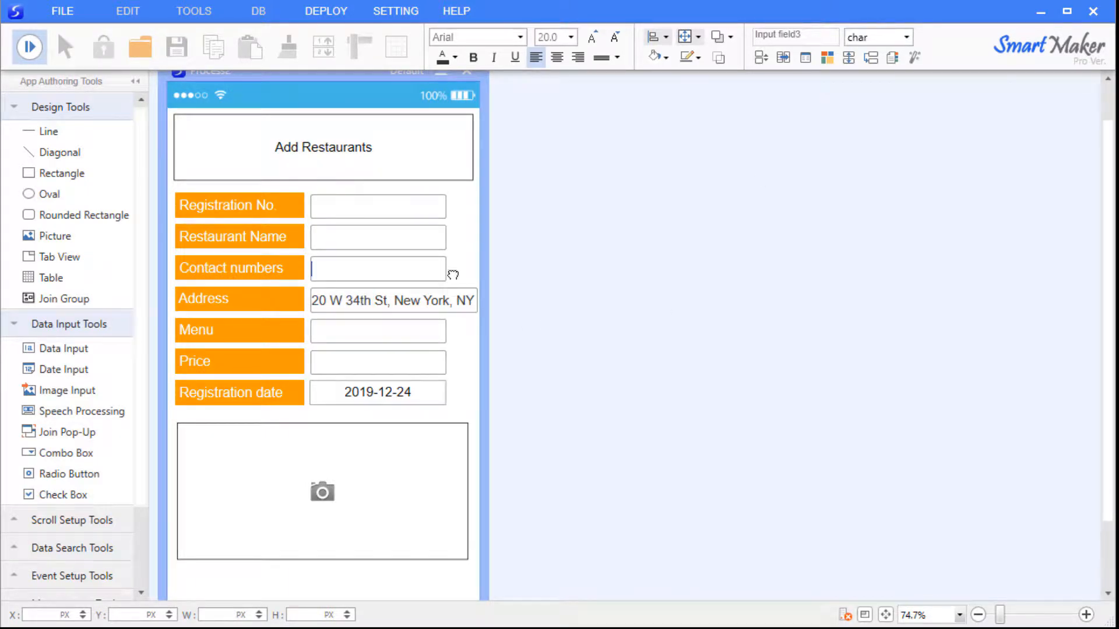
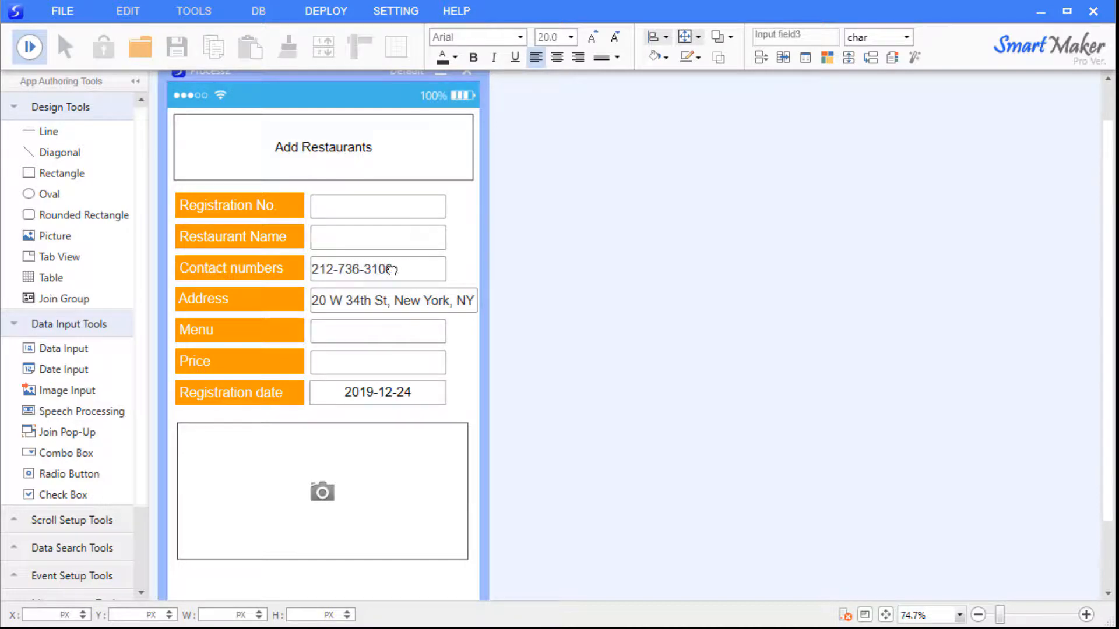
{"action": "left_click", "coordinate": [370, 269]}
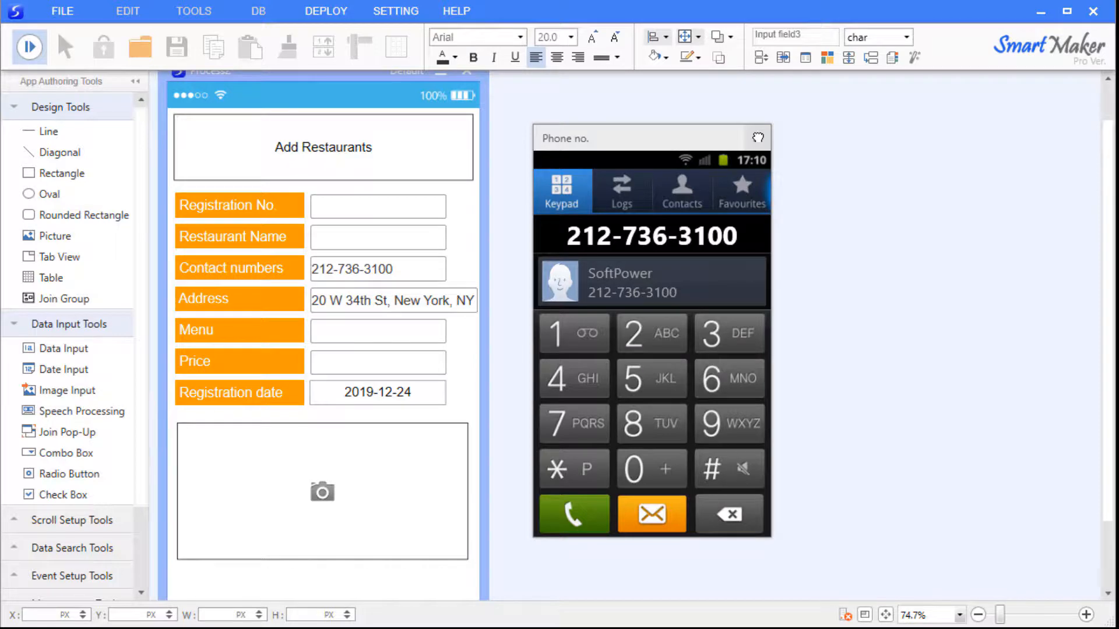
{"action": "left_click", "coordinate": [758, 139]}
{"action": "left_click", "coordinate": [30, 48]}
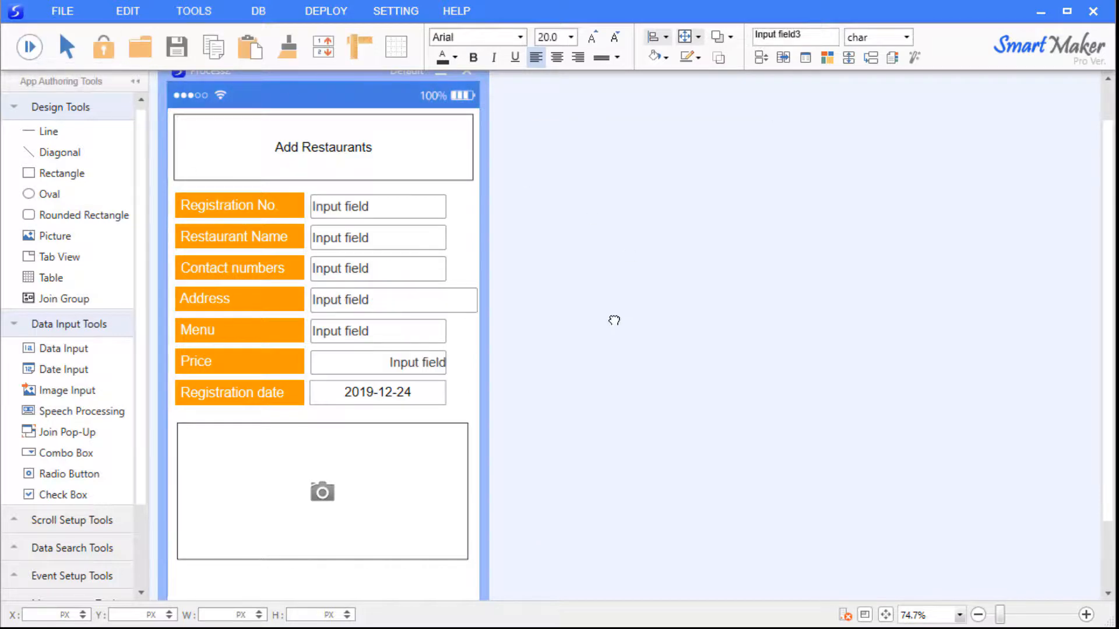
Drag an Event Button from Event Setup Tools below the image box and duplicate it into four.
{"action": "scroll", "coordinate": [600, 332], "scroll_direction": "down", "scroll_amount": 2}
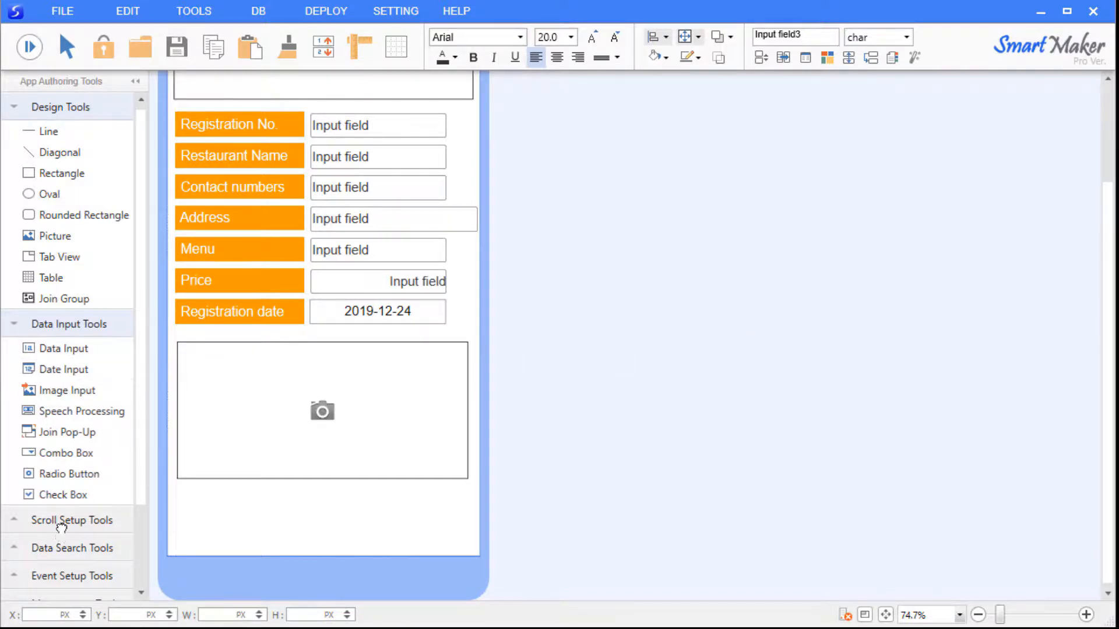
{"action": "left_click", "coordinate": [58, 575]}
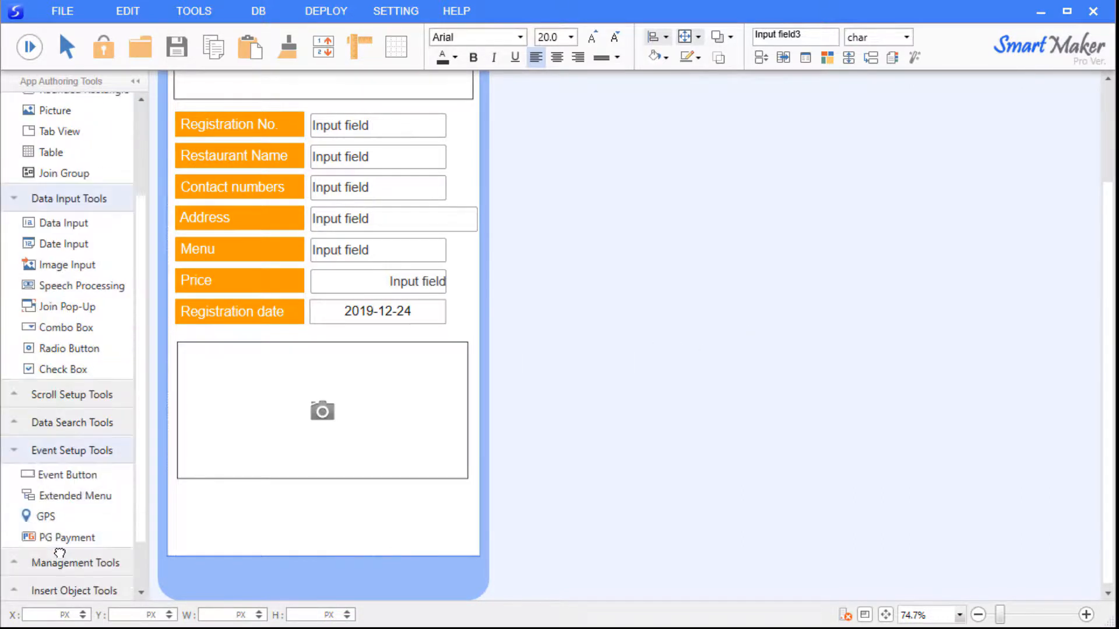
{"action": "scroll", "coordinate": [60, 552], "scroll_direction": "down", "scroll_amount": 1}
{"action": "left_click_drag", "start_coordinate": [54, 432], "coordinate": [207, 517]}
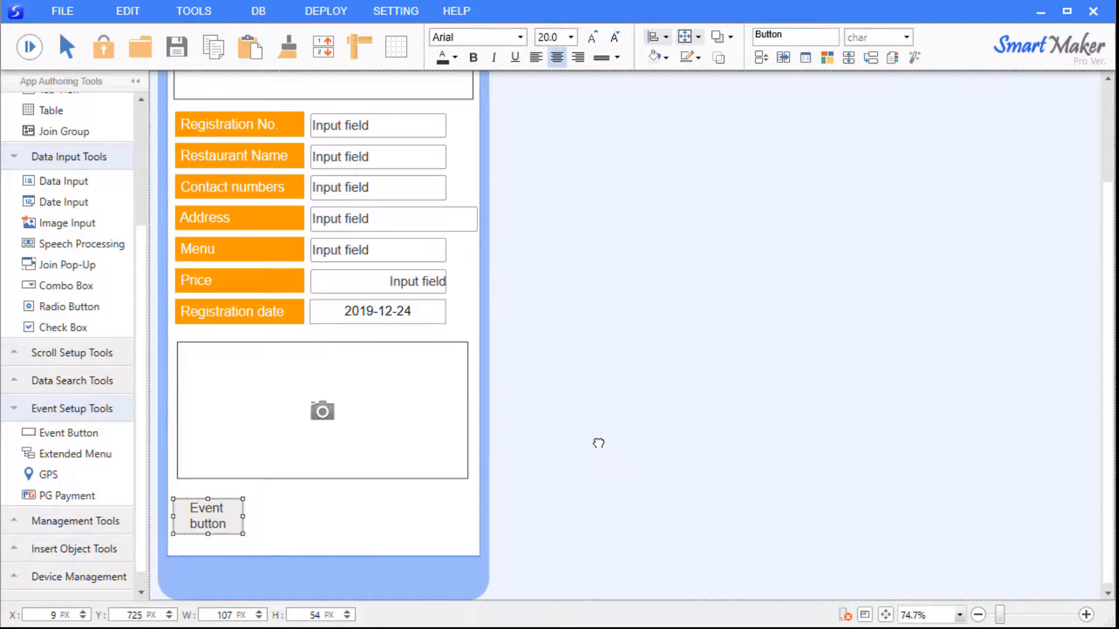
{"action": "key", "text": "alt+Right"}
{"action": "key", "text": "alt+Right"}
{"action": "key", "text": "alt+Right"}
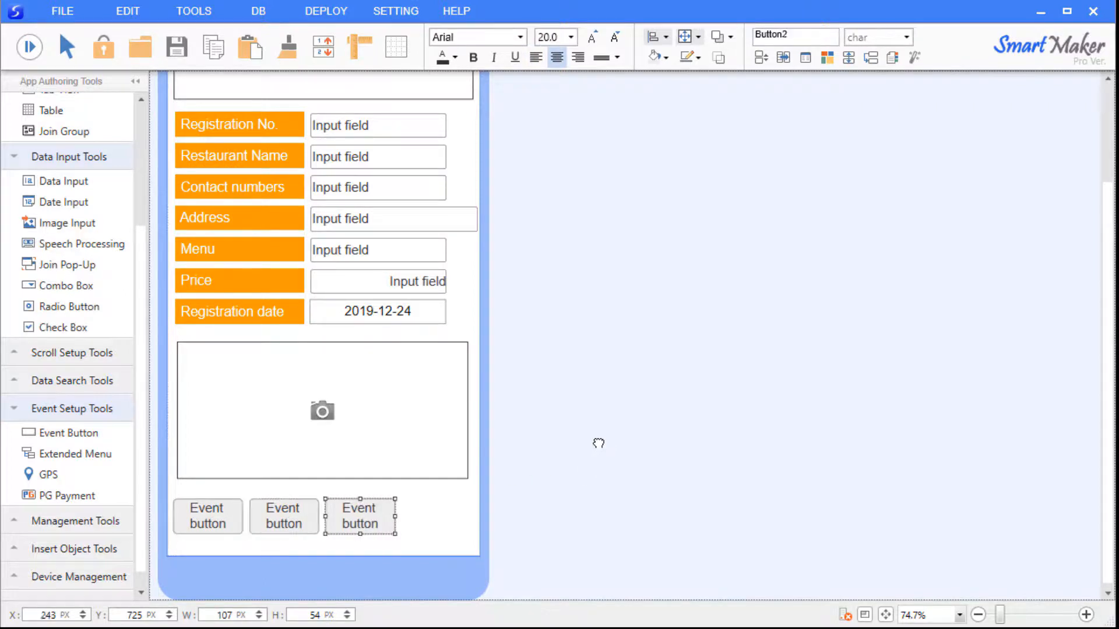
{"action": "left_click", "coordinate": [412, 485]}
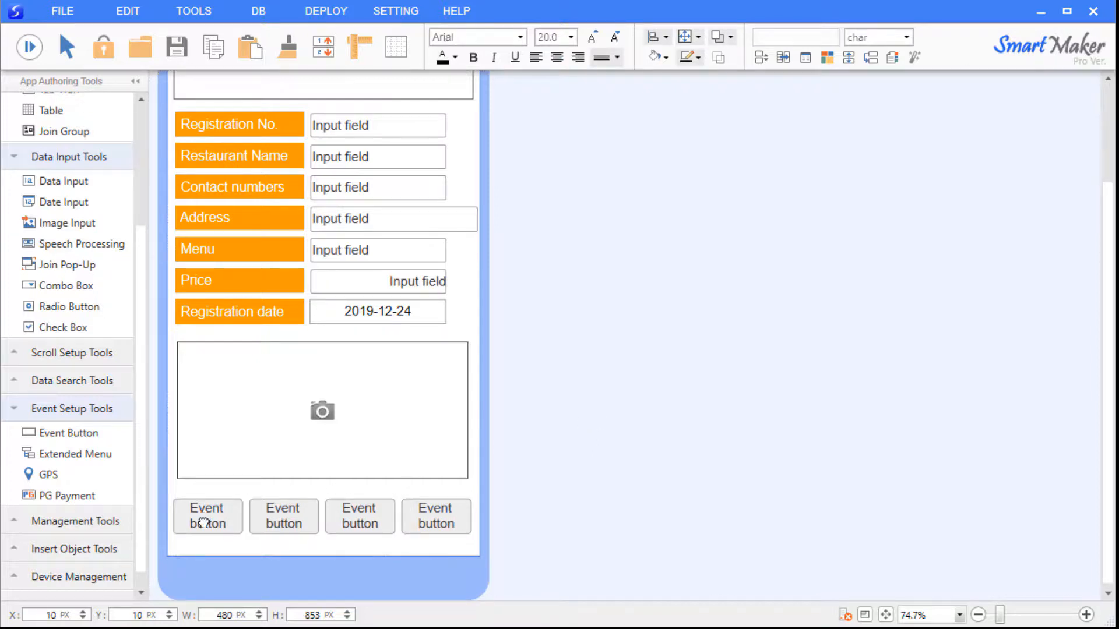
Set the first event button's event to Back and the second's to Save.
{"action": "right_click", "coordinate": [204, 517]}
{"action": "left_click", "coordinate": [268, 535]}
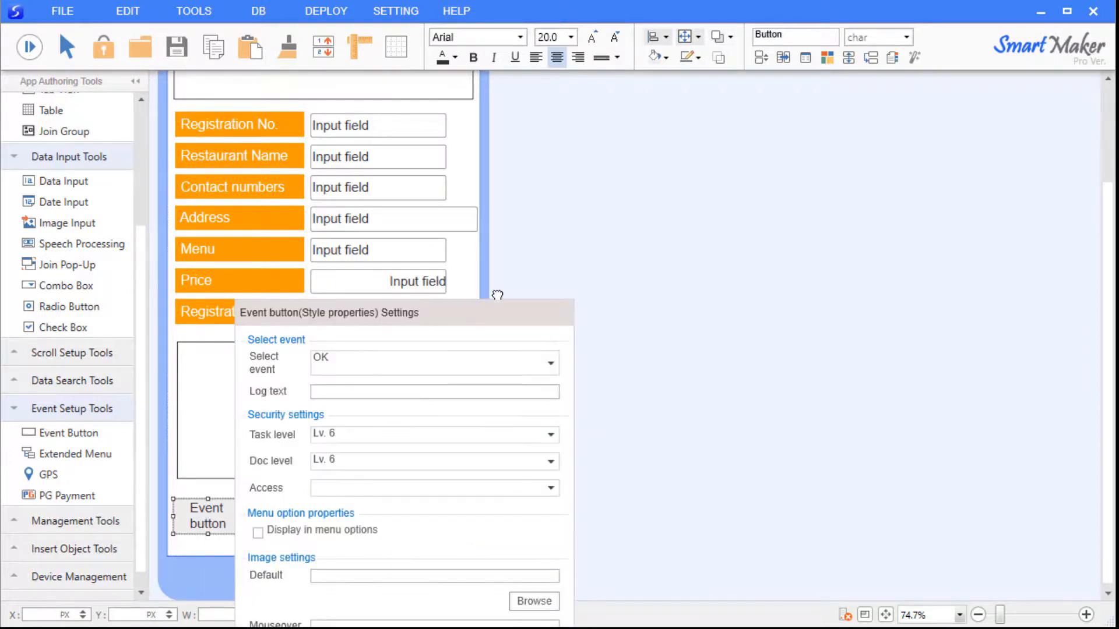
{"action": "left_click_drag", "start_coordinate": [419, 354], "coordinate": [722, 192]}
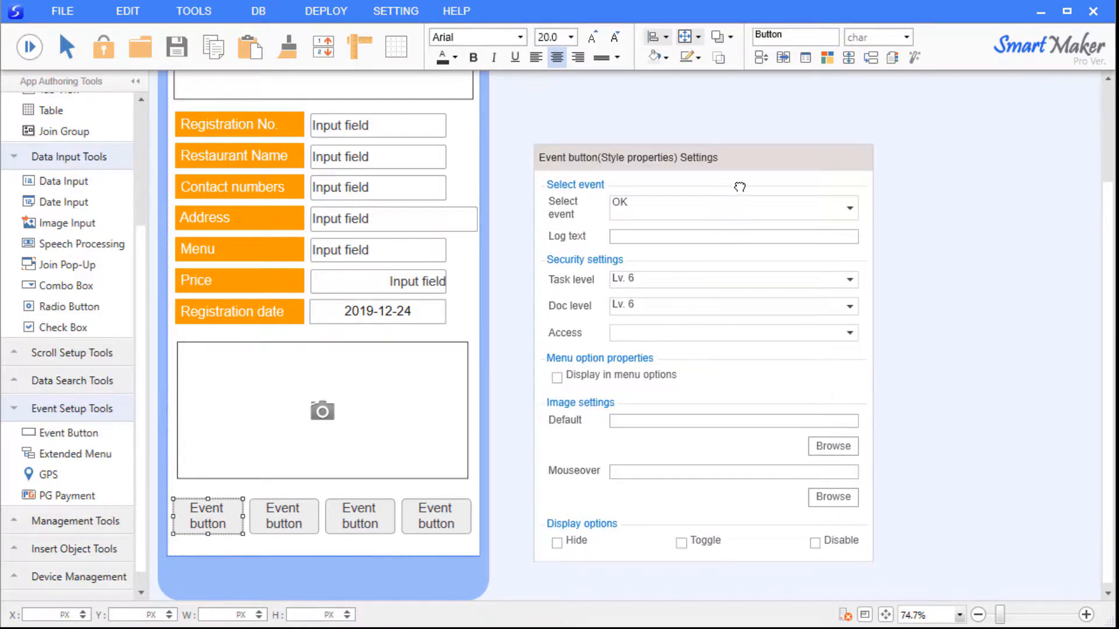
{"action": "left_click", "coordinate": [838, 209]}
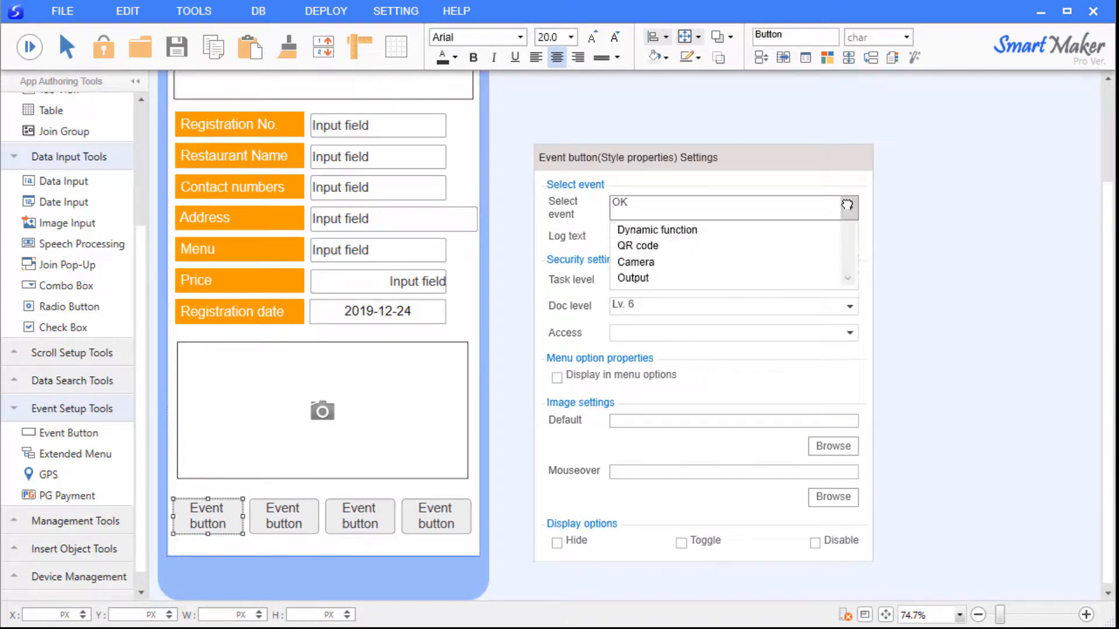
{"action": "left_click", "coordinate": [754, 315]}
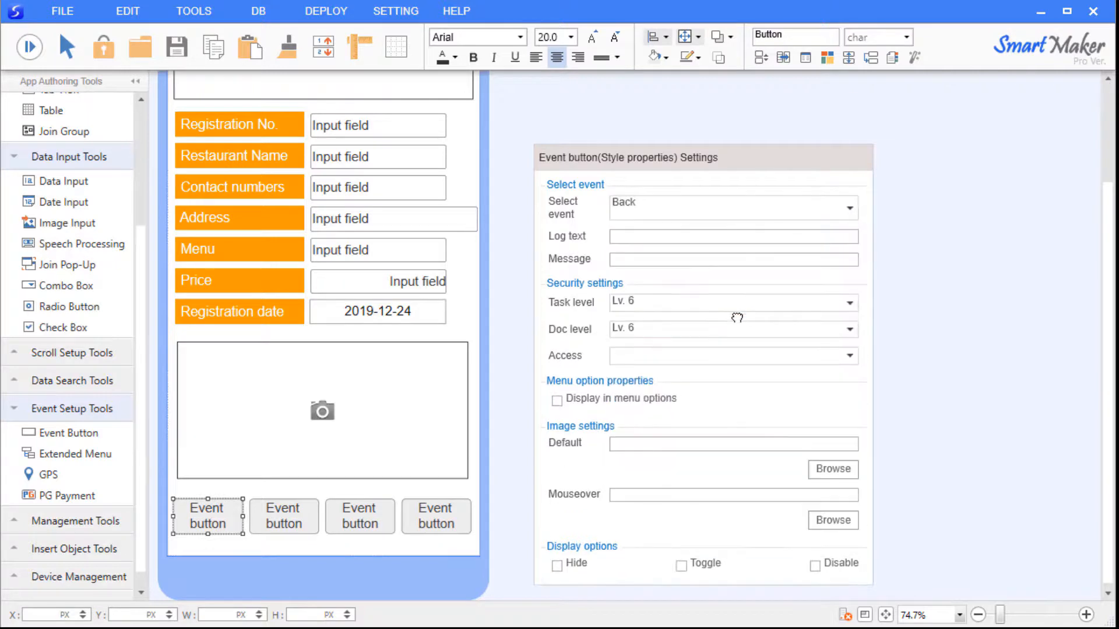
{"action": "left_click", "coordinate": [507, 465]}
{"action": "right_click", "coordinate": [284, 515]}
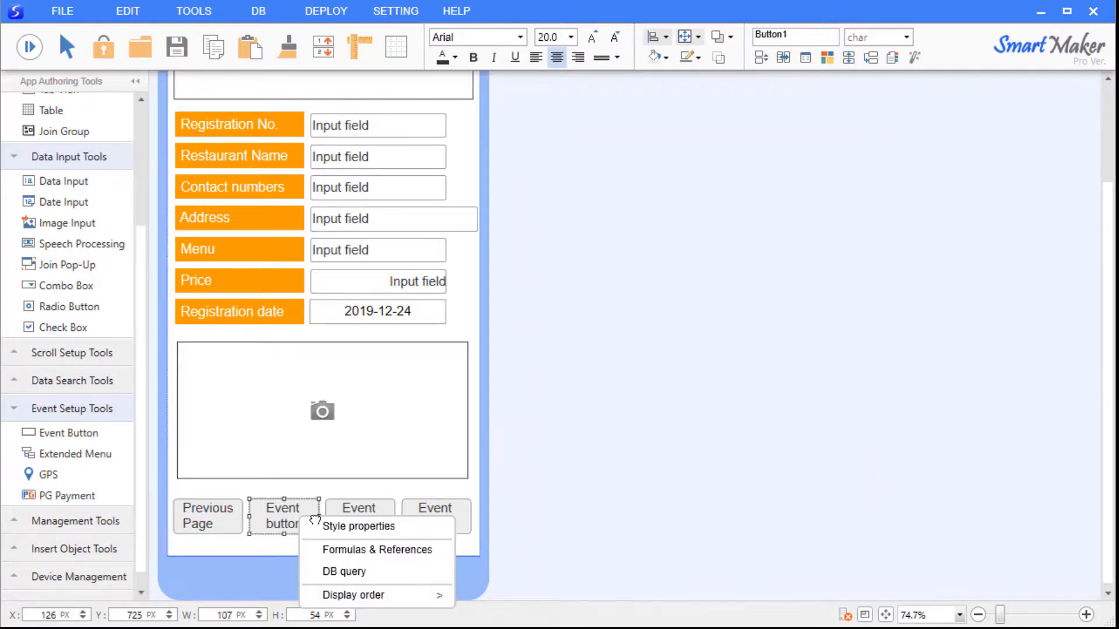
{"action": "left_click", "coordinate": [367, 522]}
{"action": "left_click_drag", "start_coordinate": [479, 312], "coordinate": [671, 157]}
{"action": "left_click", "coordinate": [814, 210]}
{"action": "left_click", "coordinate": [635, 265]}
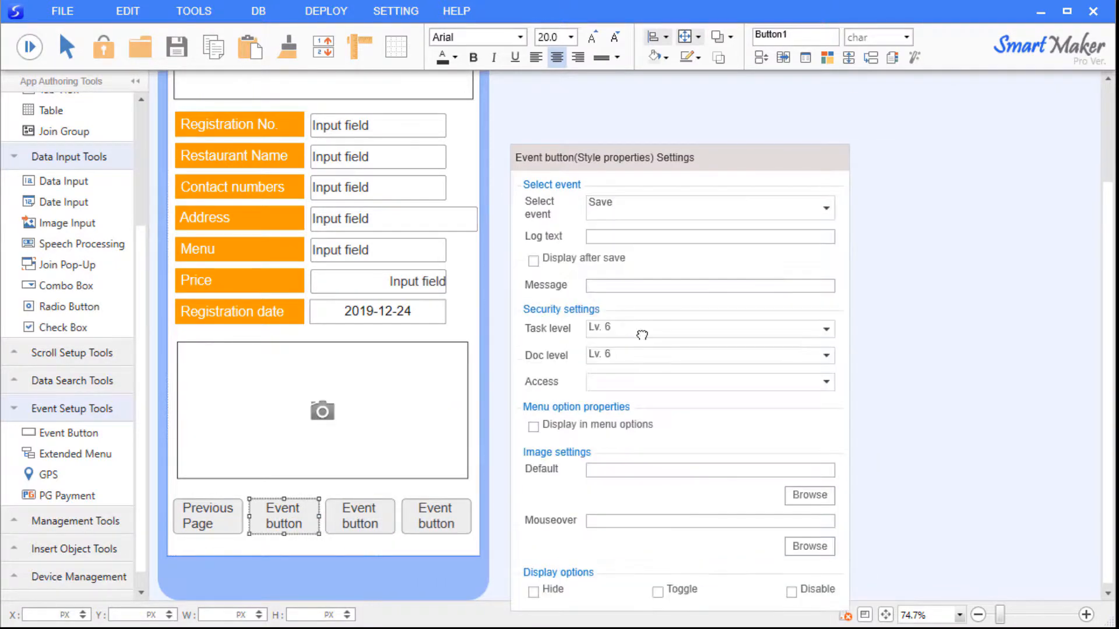
Set the third event button's event to Delete and the fourth's to Next.
{"action": "right_click", "coordinate": [387, 515]}
{"action": "left_click", "coordinate": [390, 527]}
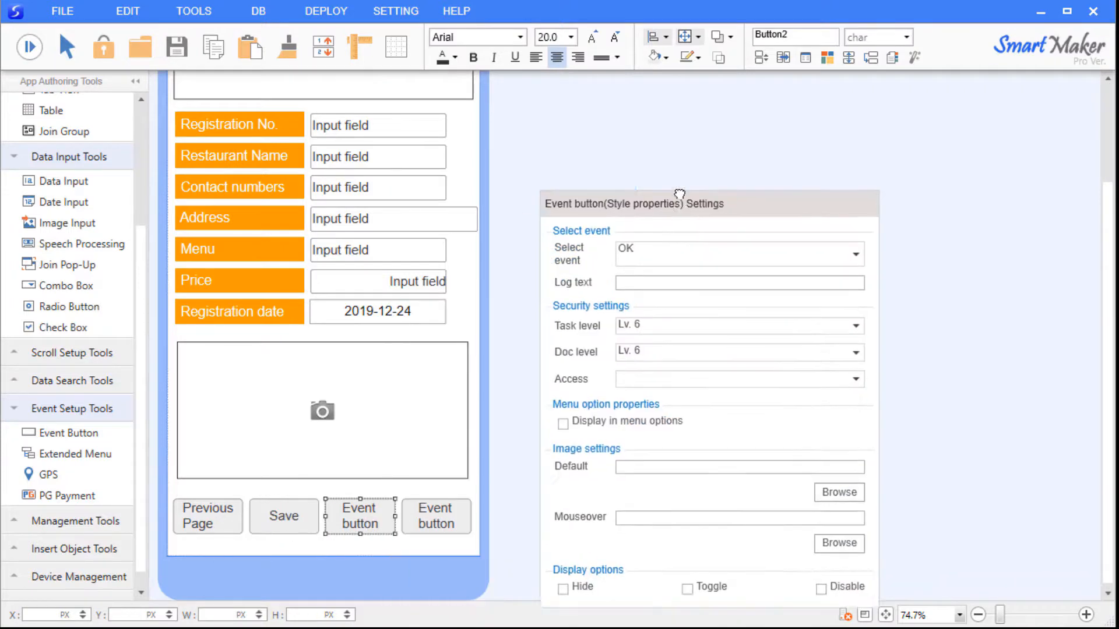
{"action": "left_click_drag", "start_coordinate": [676, 193], "coordinate": [664, 140]}
{"action": "left_click", "coordinate": [758, 197]}
{"action": "left_click", "coordinate": [697, 284]}
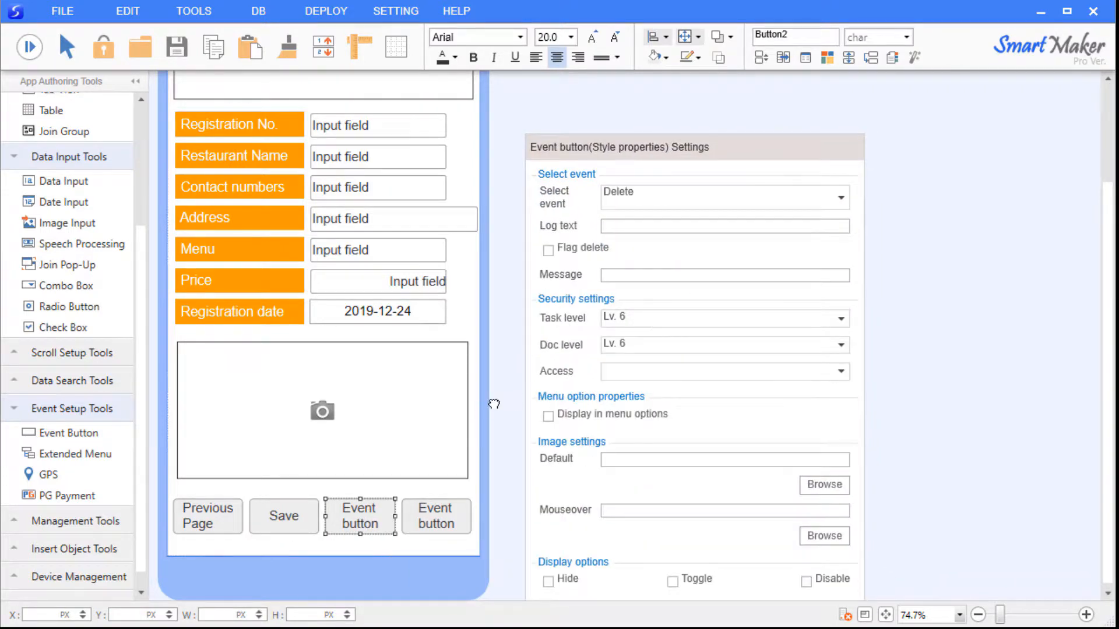
{"action": "left_click", "coordinate": [490, 407]}
{"action": "right_click", "coordinate": [427, 524]}
{"action": "left_click", "coordinate": [466, 540]}
{"action": "left_click_drag", "start_coordinate": [568, 307], "coordinate": [643, 128]}
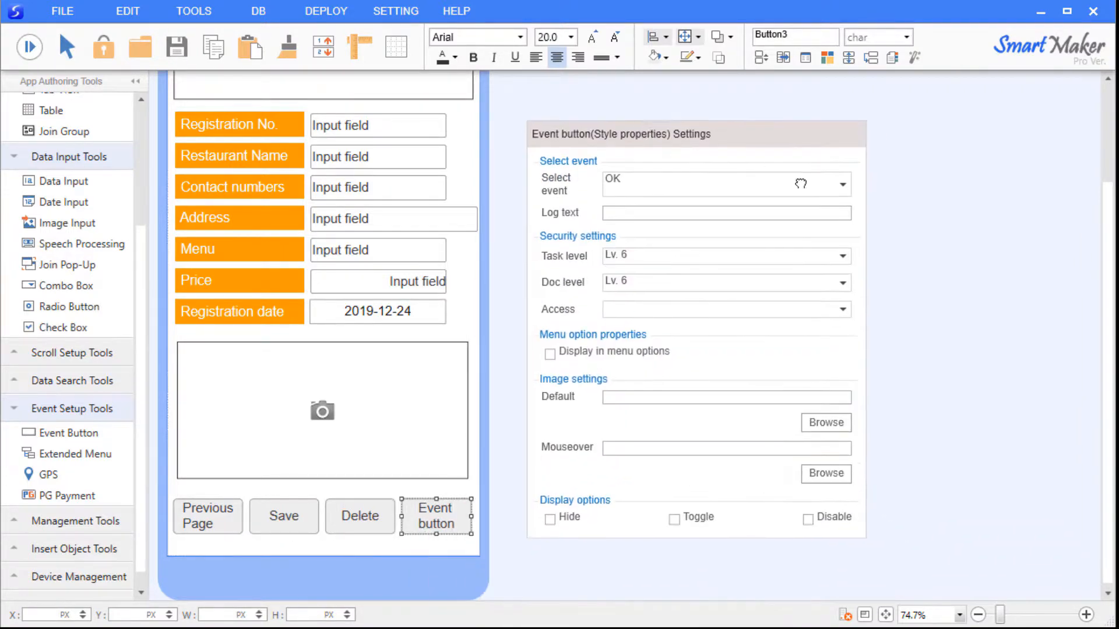
{"action": "left_click", "coordinate": [840, 184]}
{"action": "left_click", "coordinate": [699, 308]}
{"action": "left_click", "coordinate": [502, 346]}
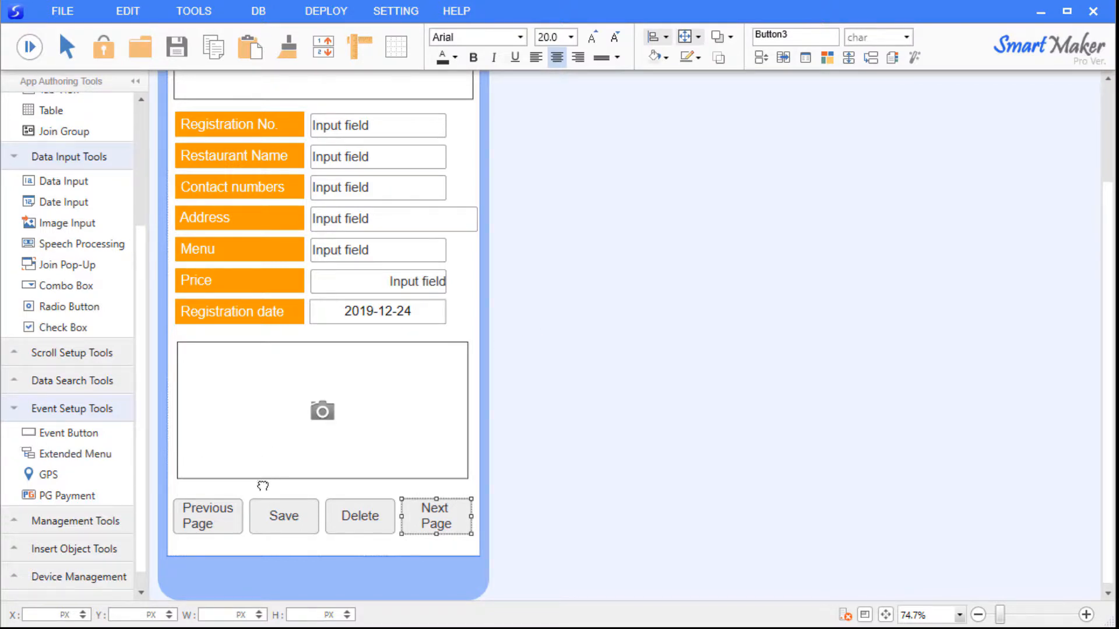
{"action": "left_click", "coordinate": [269, 484]}
{"action": "scroll", "coordinate": [554, 407], "scroll_direction": "up", "scroll_amount": 3}
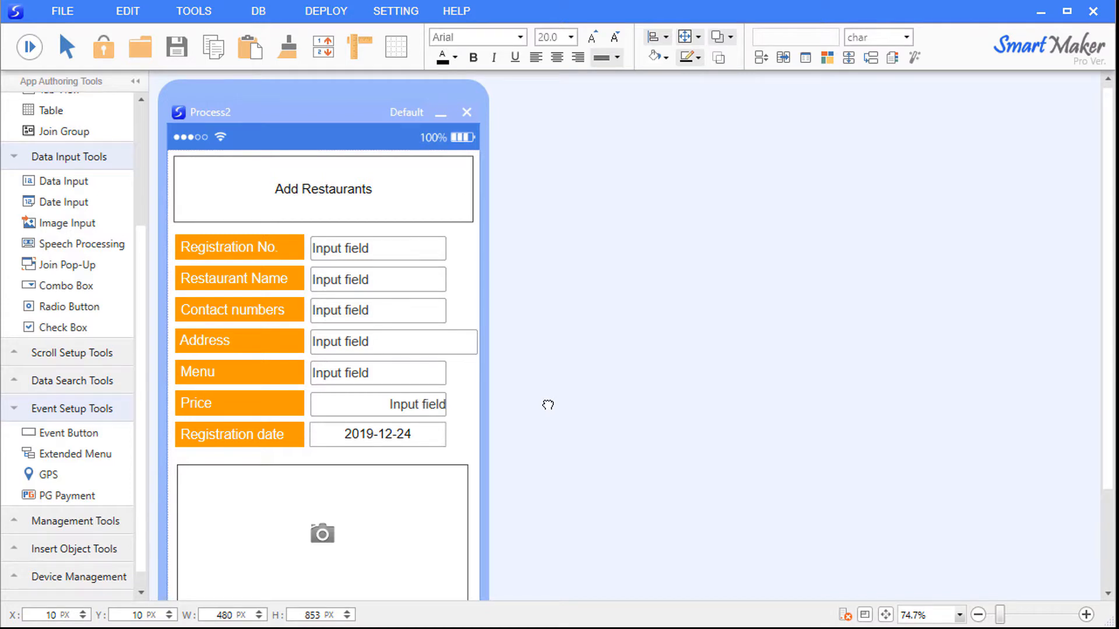
{"action": "left_click", "coordinate": [548, 405]}
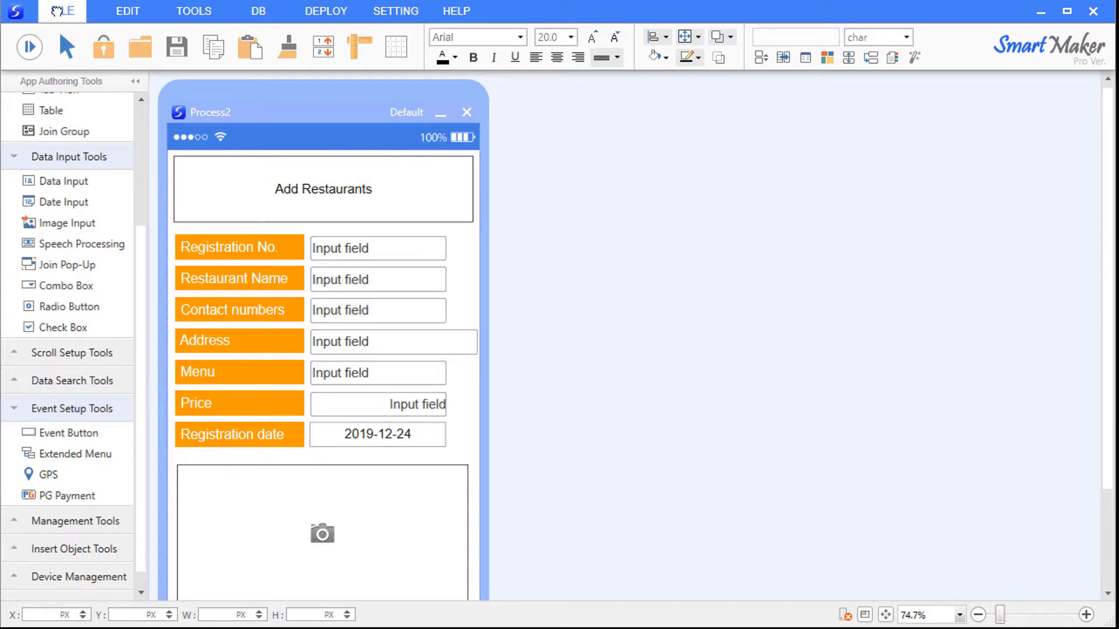
Save the model via File > Save Model as 'Add Restaurants', replacing Process2.
{"action": "left_click", "coordinate": [56, 12]}
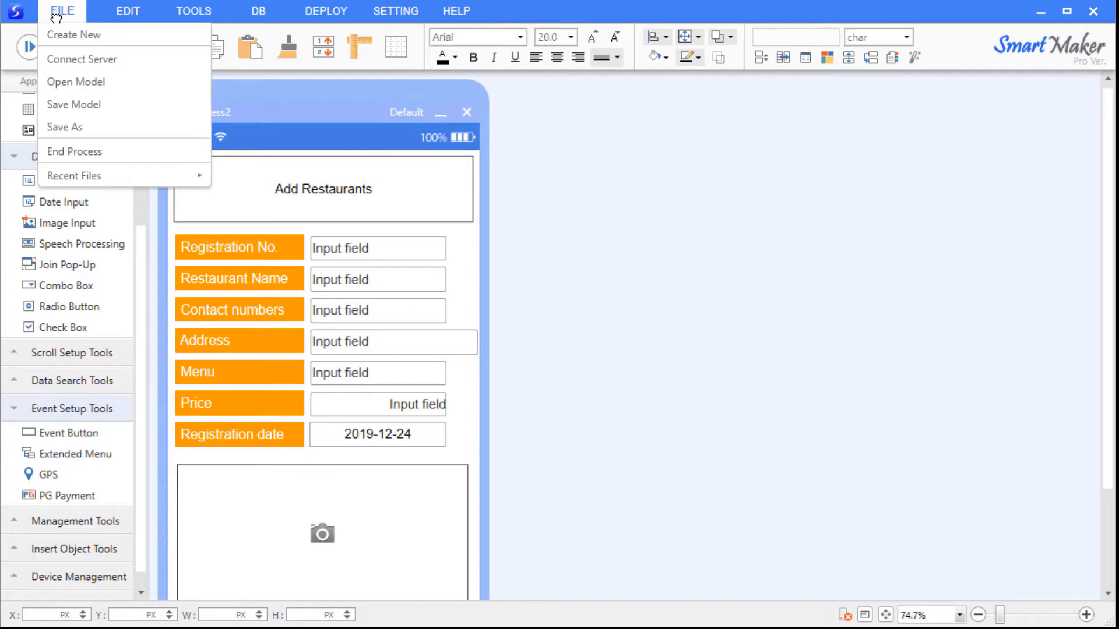
{"action": "left_click", "coordinate": [88, 106]}
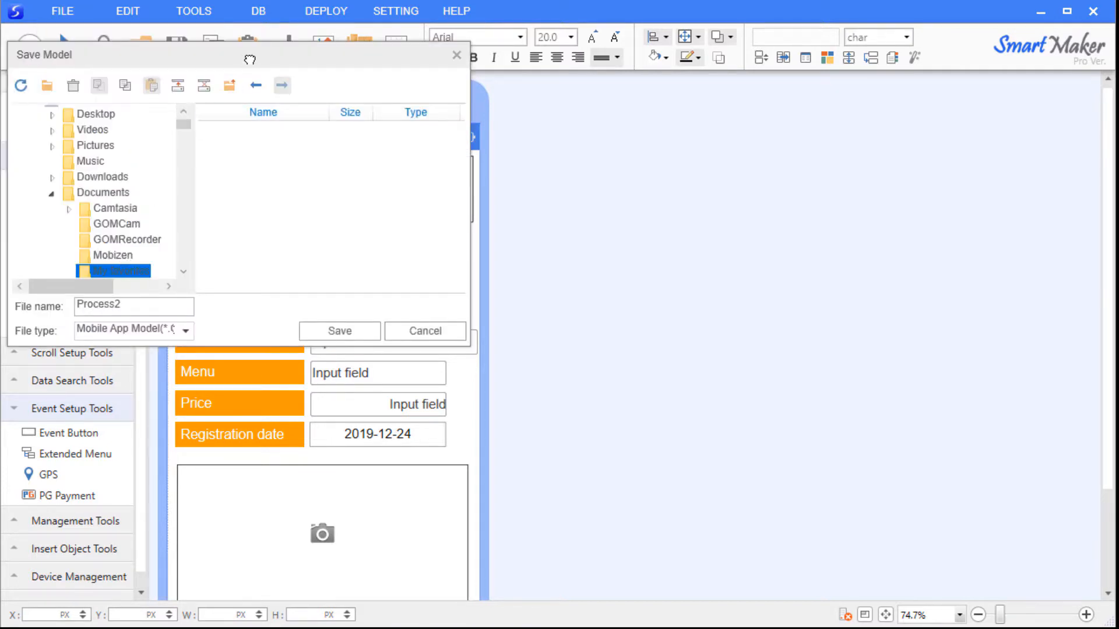
{"action": "left_click_drag", "start_coordinate": [245, 55], "coordinate": [646, 179]}
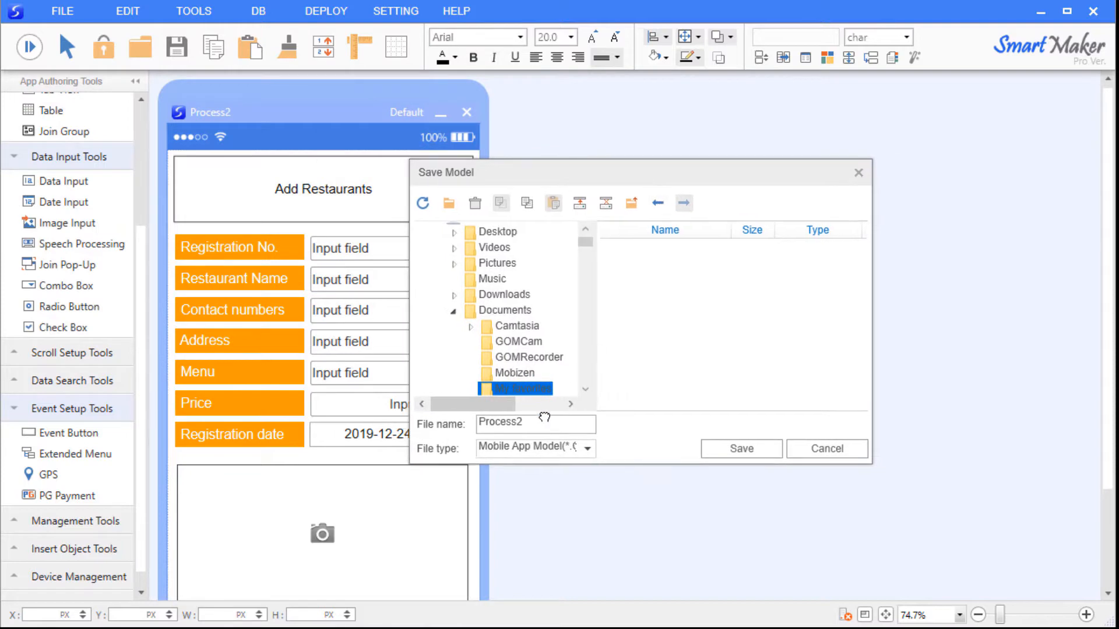
{"action": "left_click", "coordinate": [542, 420]}
{"action": "type", "text": "Add"}
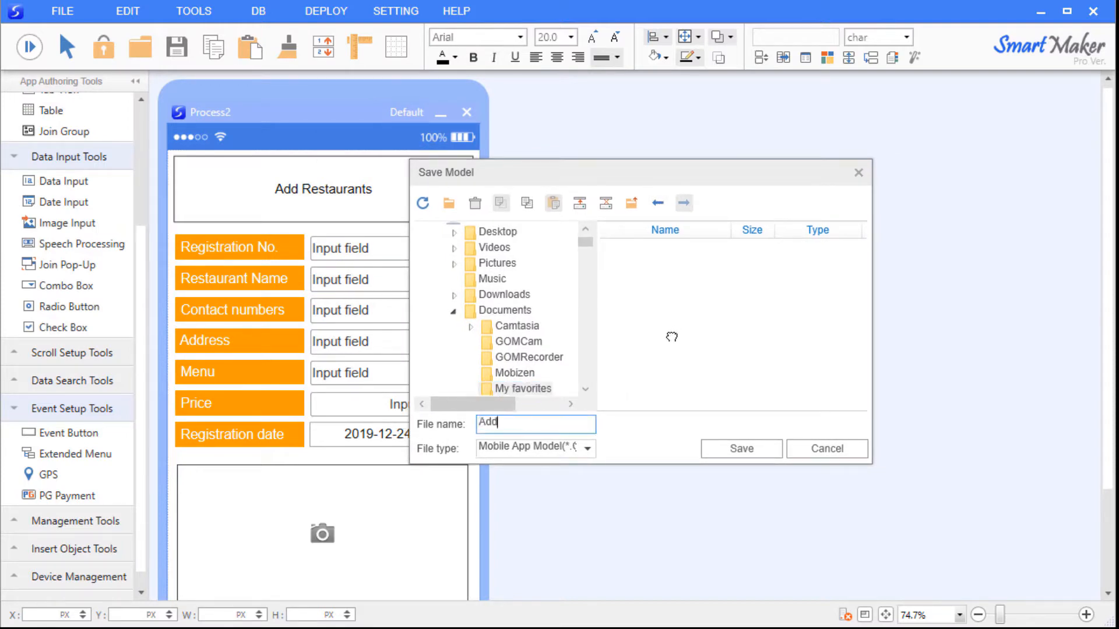
{"action": "type", "text": " Restaurants"}
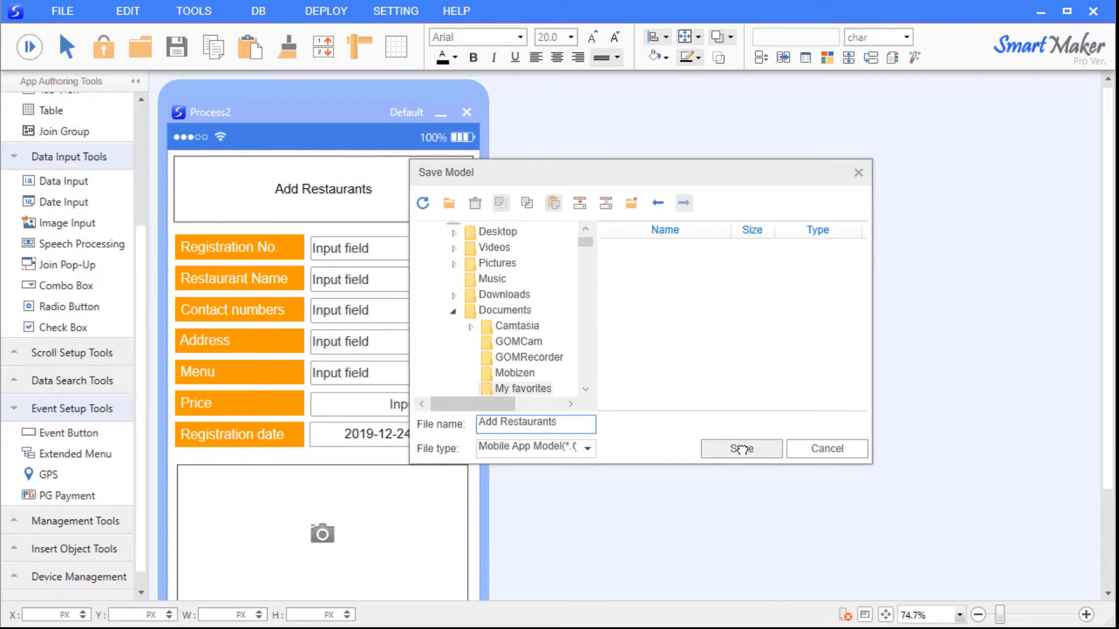
{"action": "left_click", "coordinate": [741, 448]}
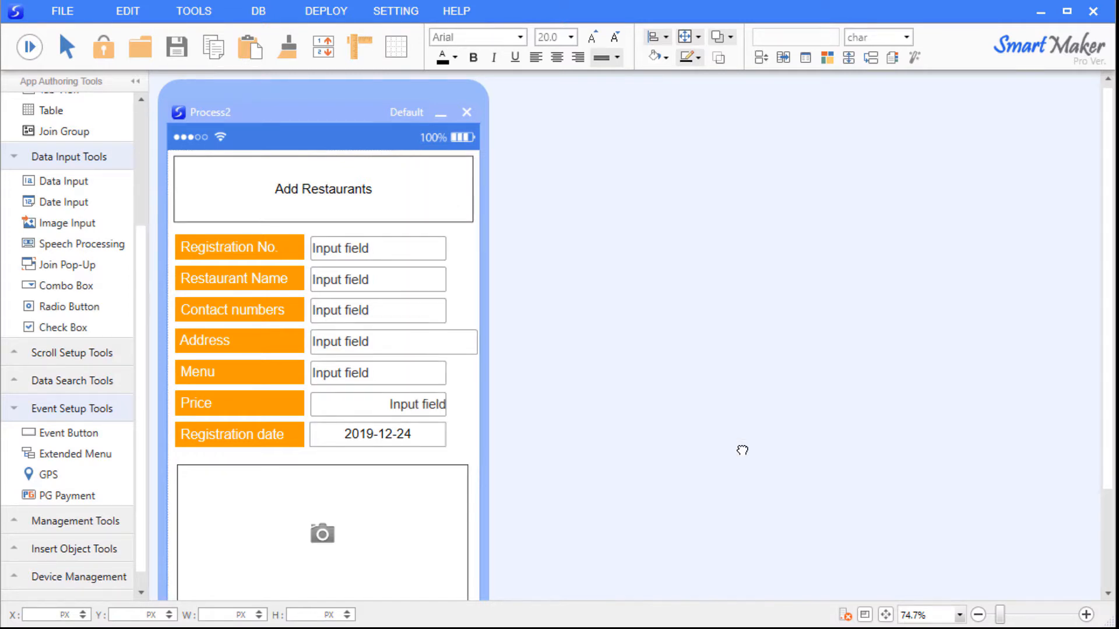